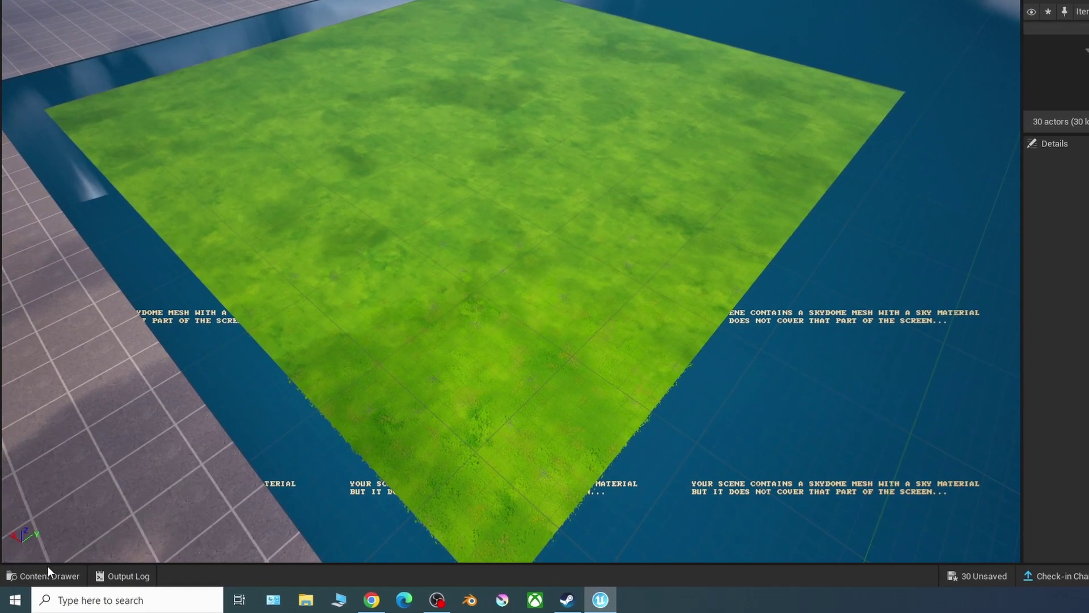
Drag the River water body from the Content Drawer onto the grass landscape
{"action": "left_click", "coordinate": [35, 580]}
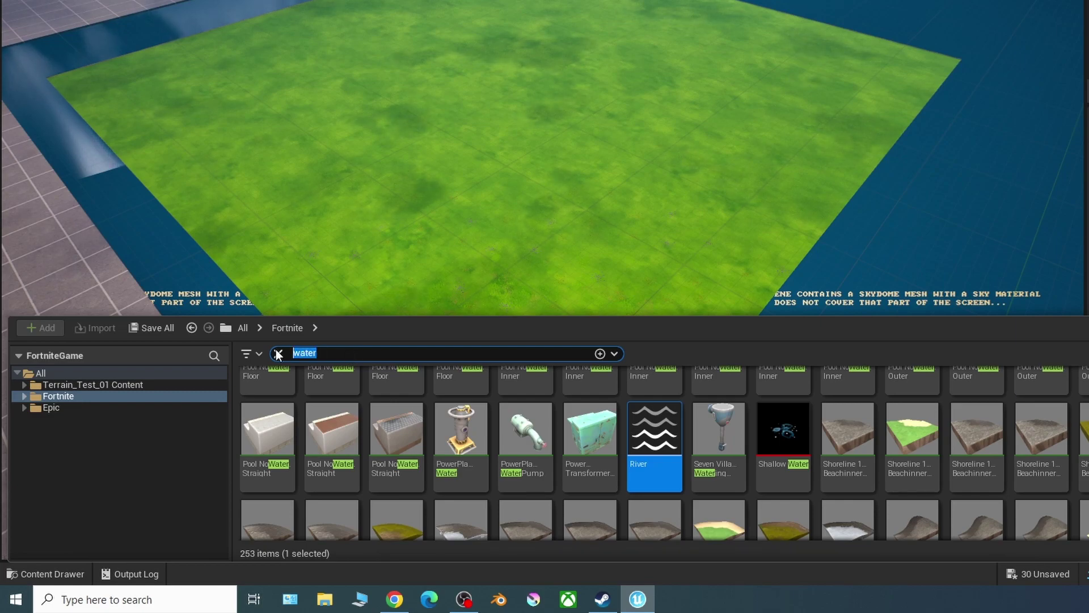
{"action": "type", "text": "rive"}
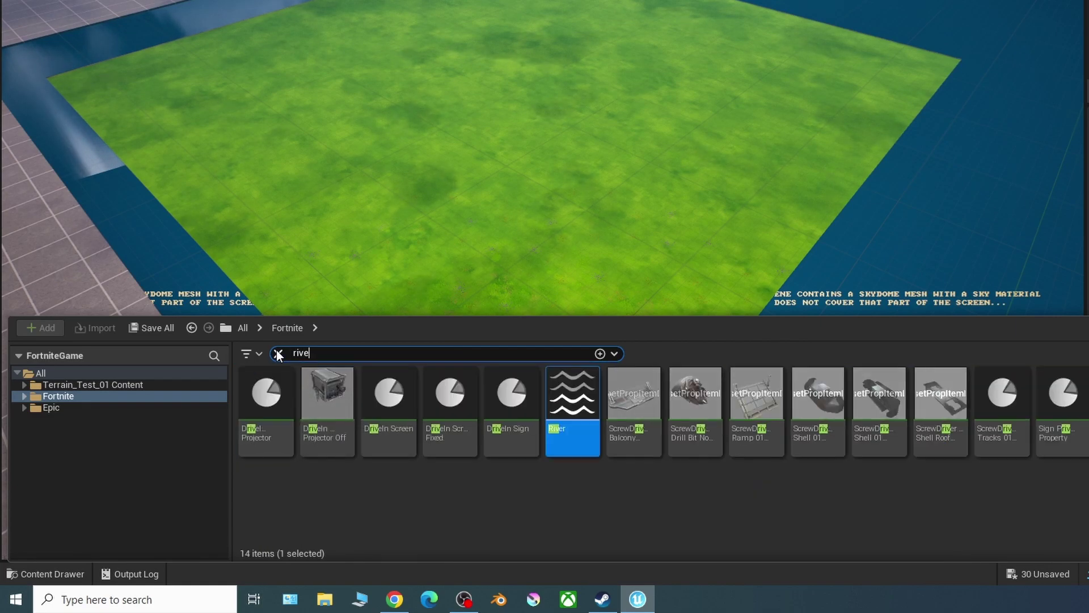
{"action": "type", "text": "r"}
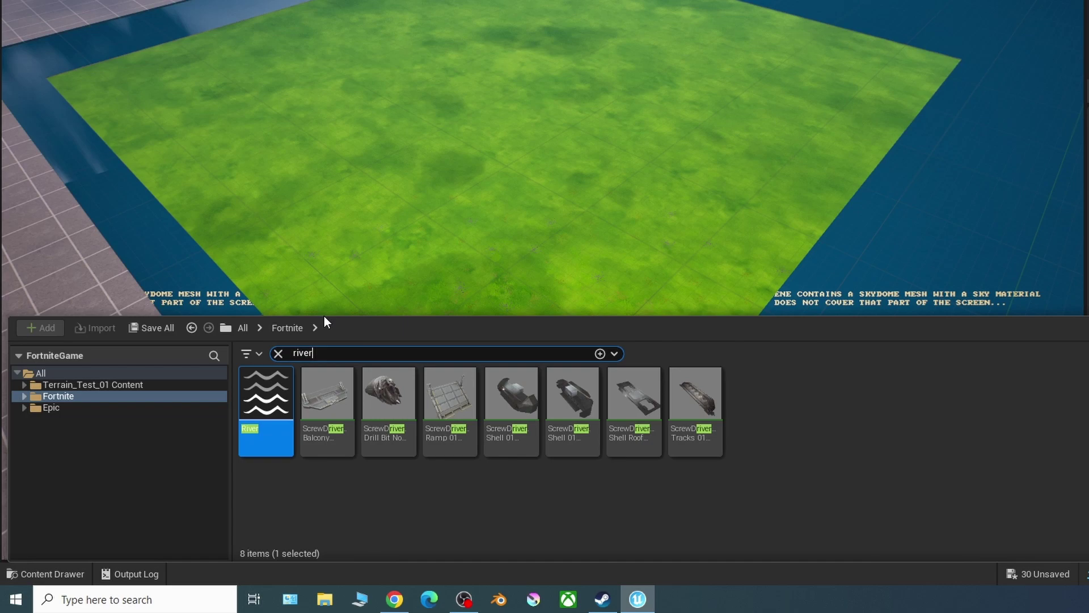
{"action": "left_click_drag", "start_coordinate": [298, 364], "coordinate": [539, 315]}
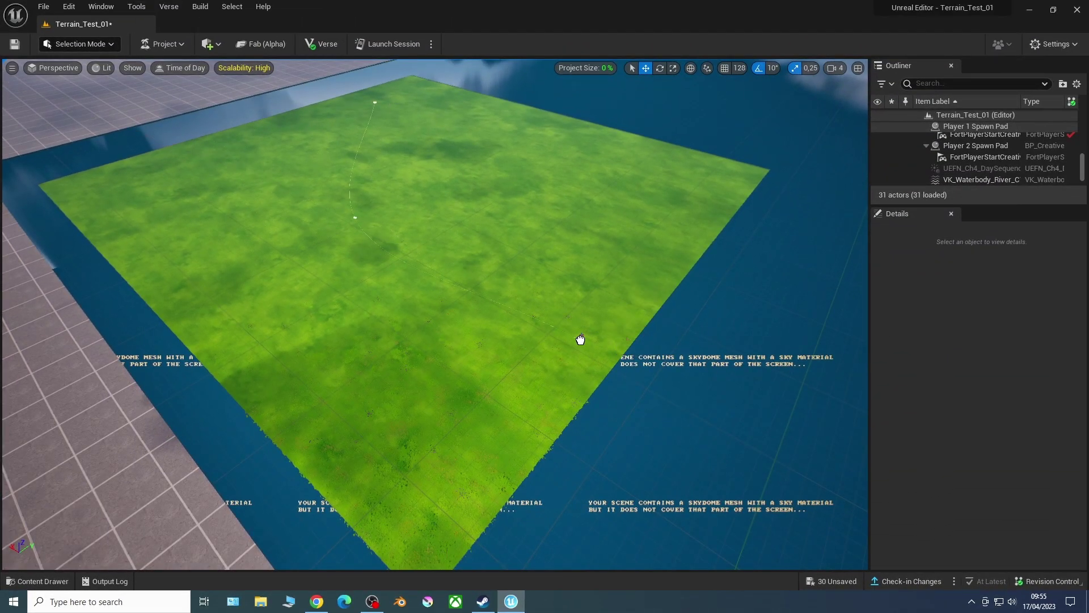
{"action": "left_click_drag", "start_coordinate": [567, 340], "coordinate": [567, 339]}
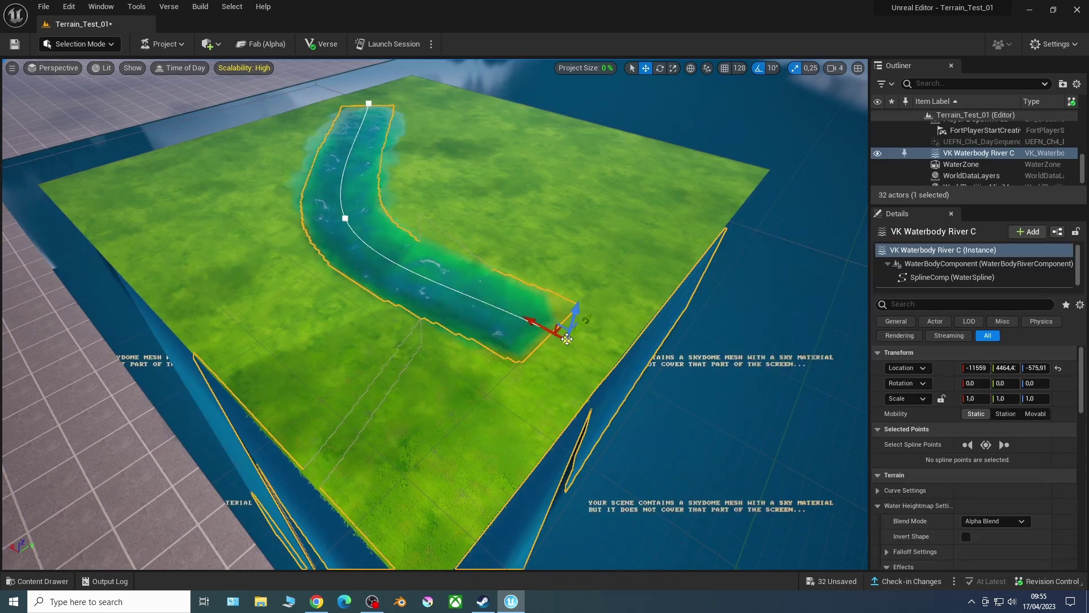
{"action": "right_click_drag", "start_coordinate": [464, 430], "coordinate": [464, 430]}
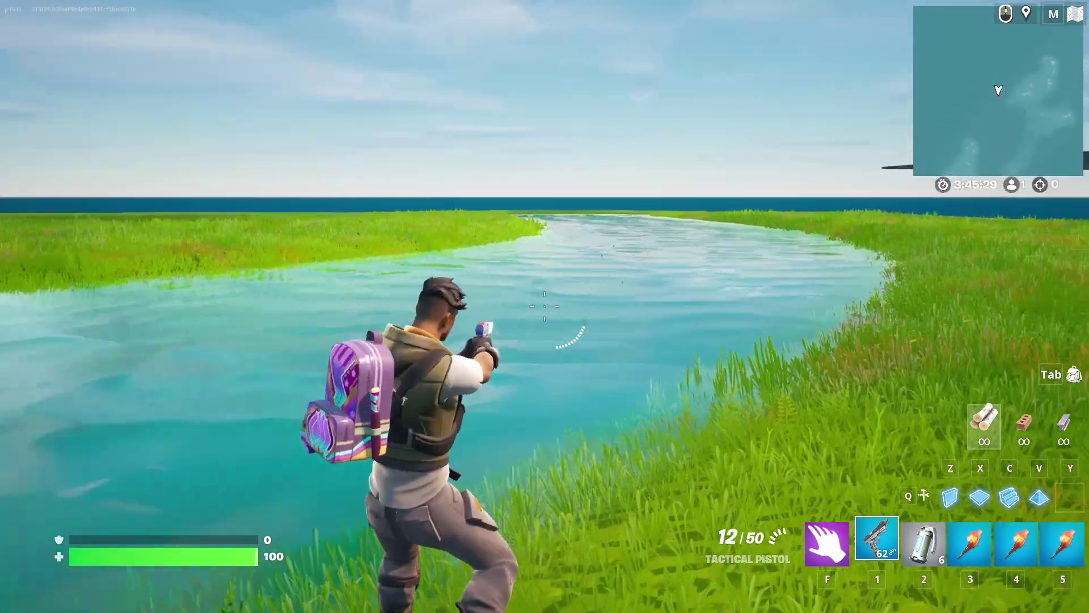
Fire the tactical pistol into the river water during the playtest
{"action": "left_click", "coordinate": [544, 306]}
{"action": "left_click", "coordinate": [544, 306]}
{"action": "left_click", "coordinate": [546, 307]}
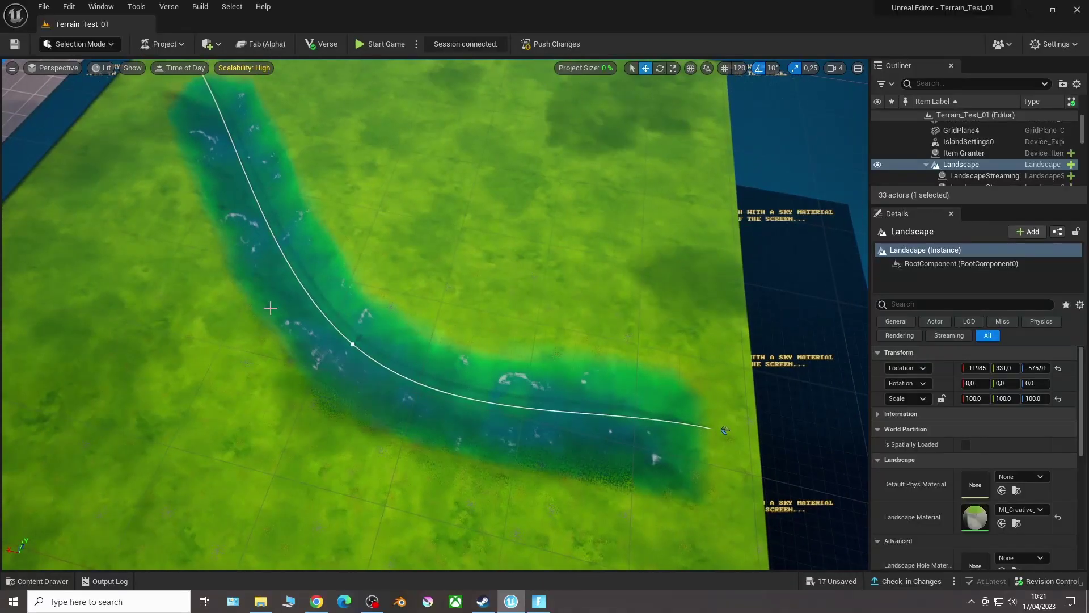
Select VK Waterbody River and set its Water Depth to about 22
{"action": "left_click", "coordinate": [353, 344]}
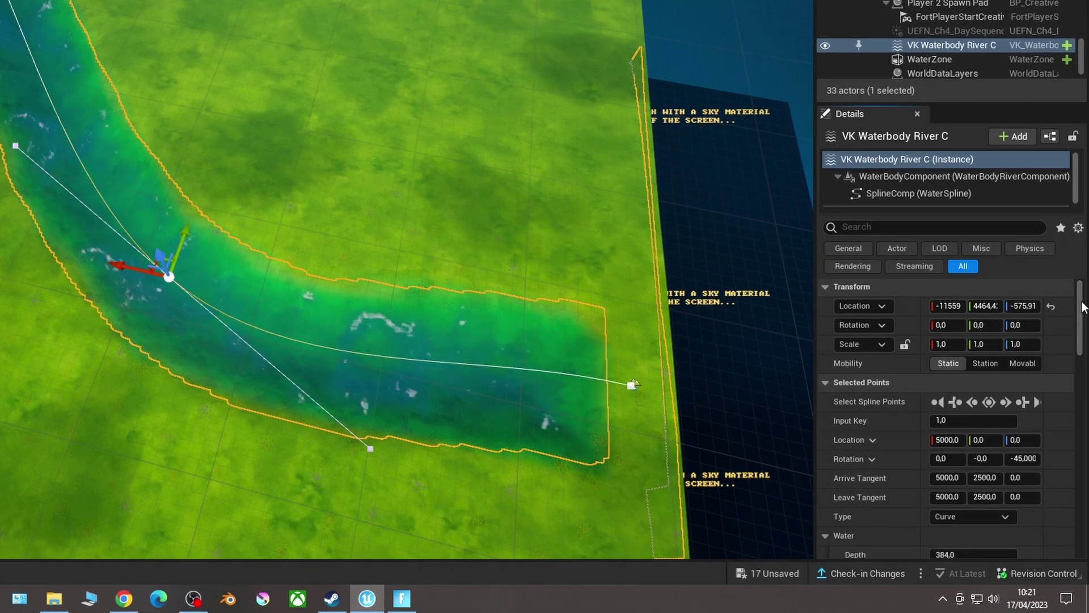
{"action": "left_click_drag", "start_coordinate": [1083, 307], "coordinate": [1083, 346]}
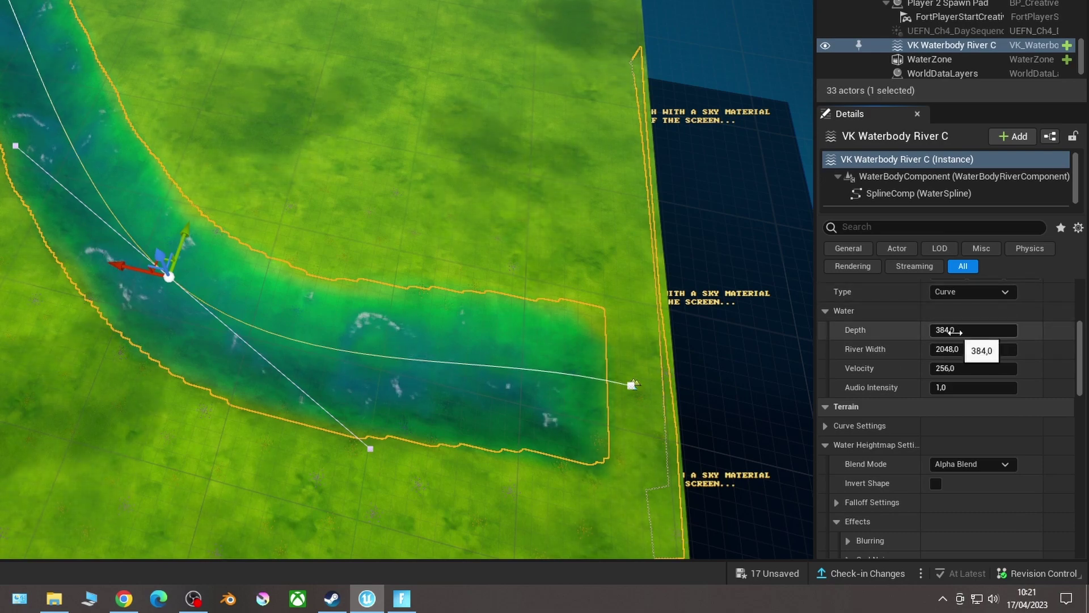
{"action": "left_click_drag", "start_coordinate": [952, 330], "coordinate": [935, 330]}
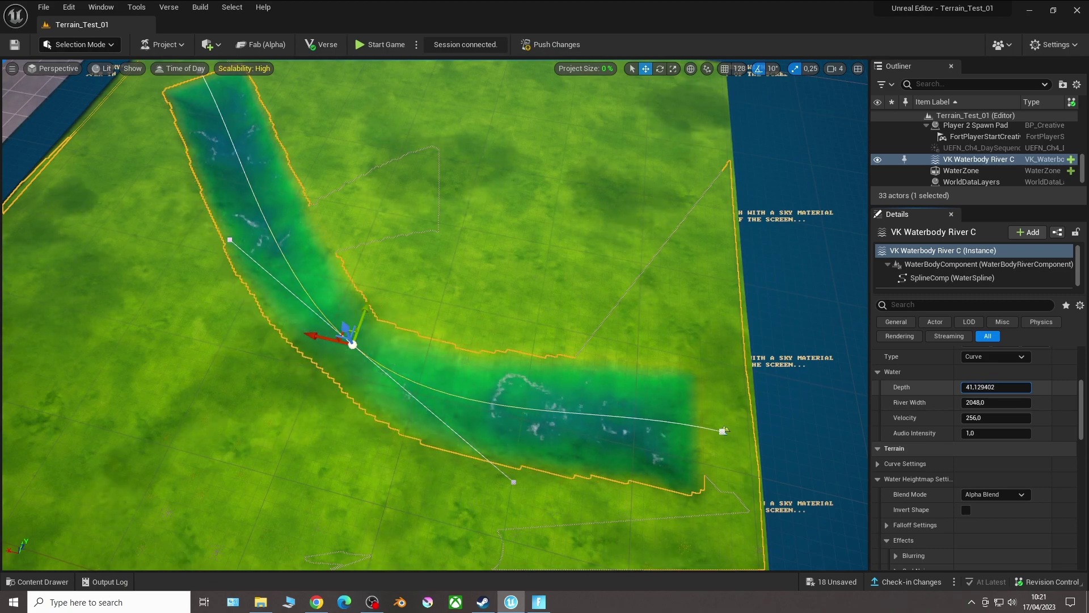
{"action": "left_click_drag", "start_coordinate": [996, 387], "coordinate": [978, 387]}
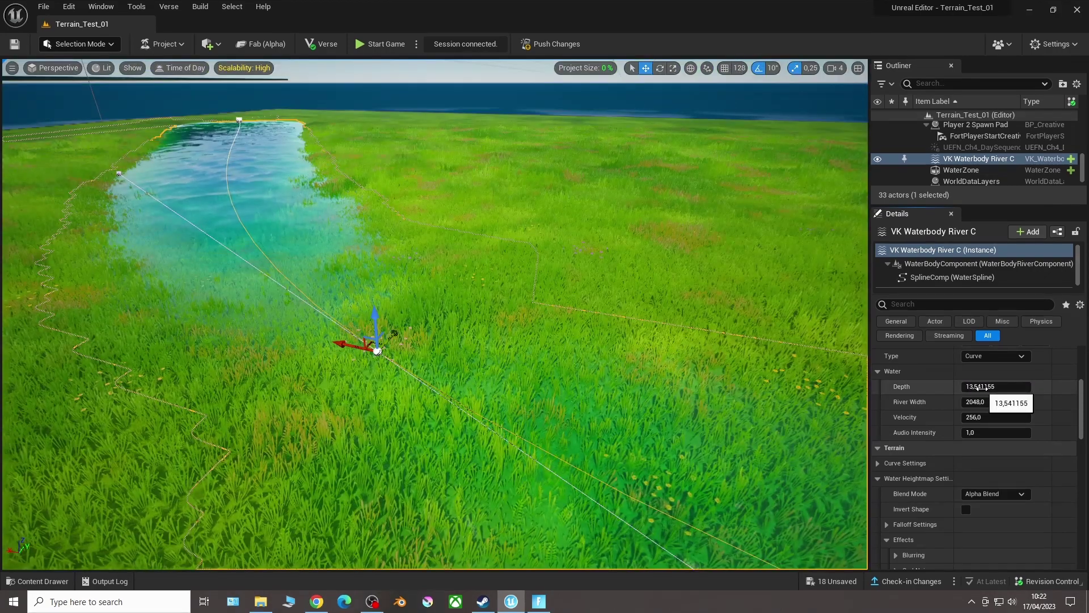
{"action": "left_click_drag", "start_coordinate": [981, 386], "coordinate": [1000, 386]}
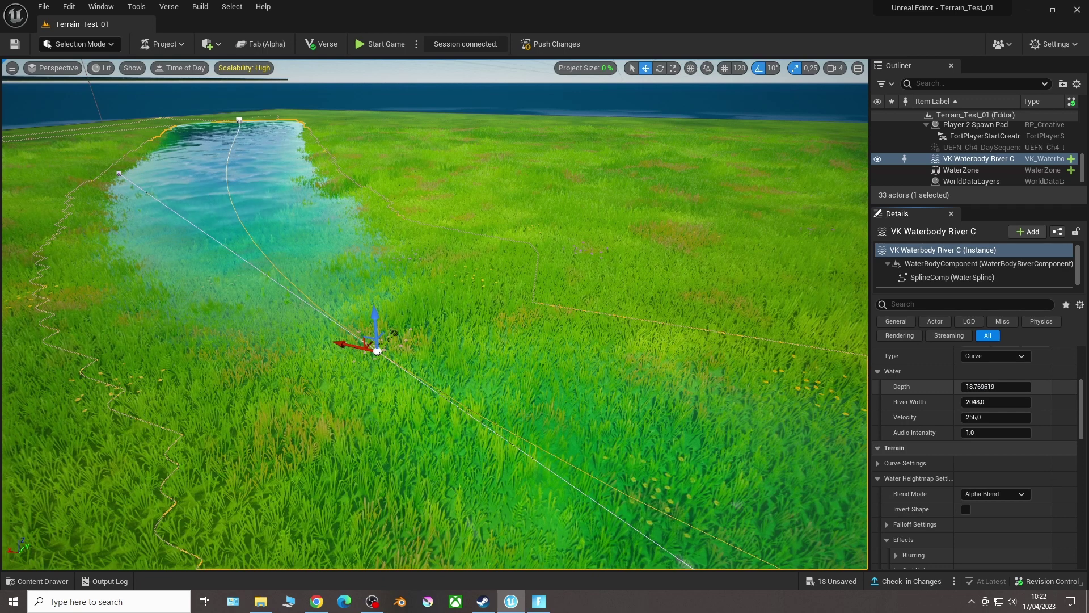
{"action": "left_click_drag", "start_coordinate": [979, 387], "coordinate": [996, 386]}
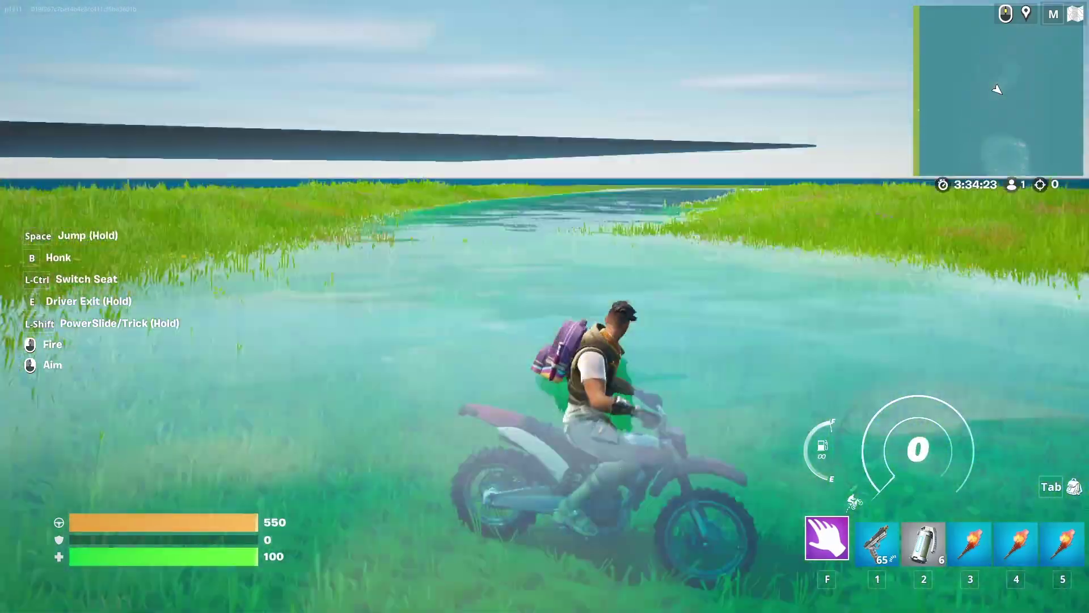
Drive the motorbike into the river, dismount, dive to the sunken bike, then resurface
{"action": "key", "text": "w"}
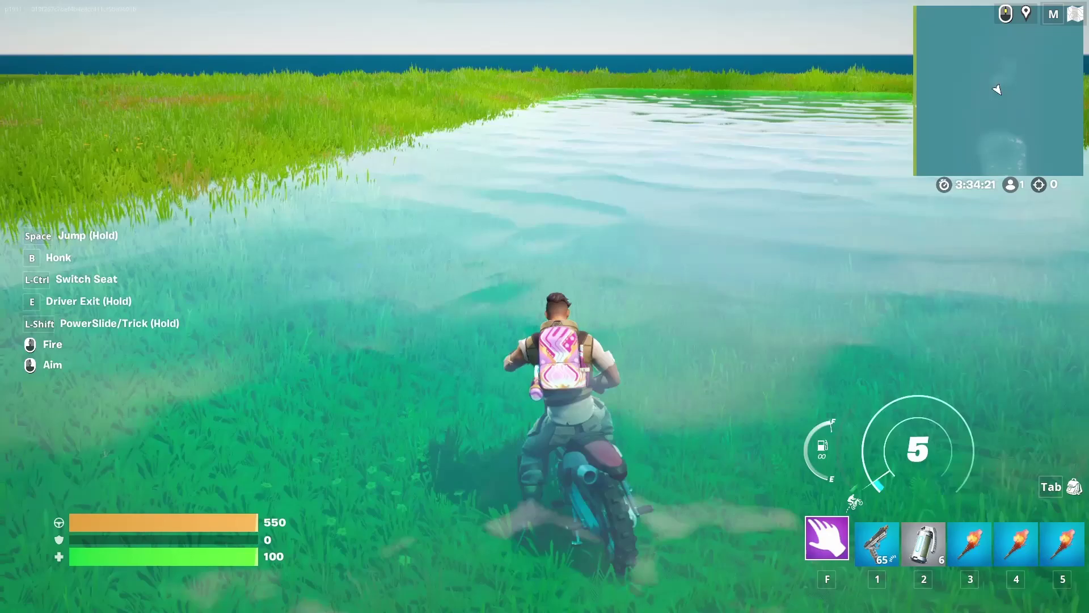
{"action": "key", "text": "w"}
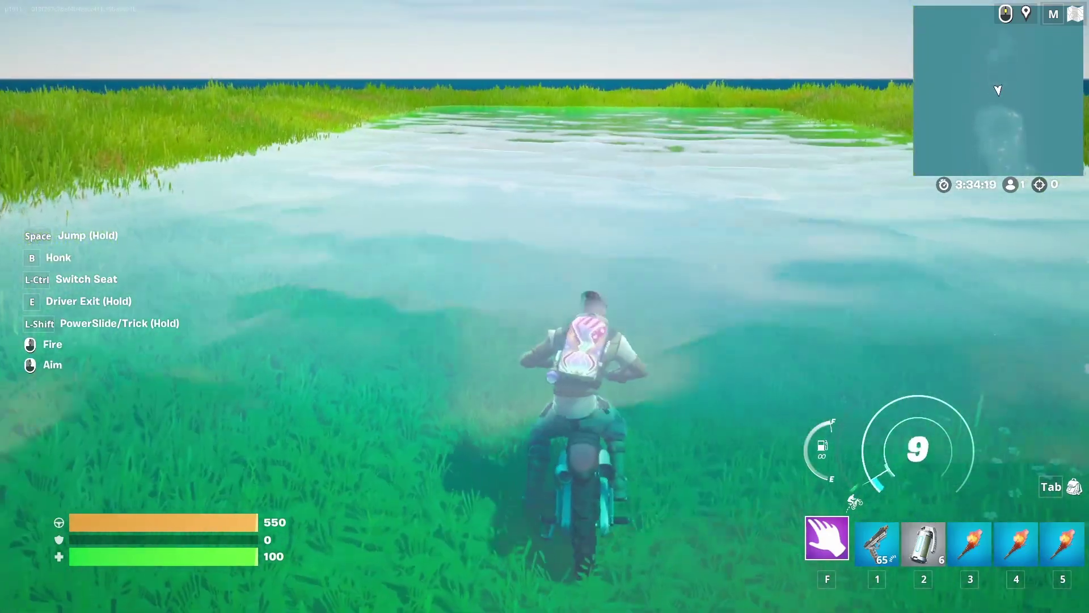
{"action": "key", "text": "e"}
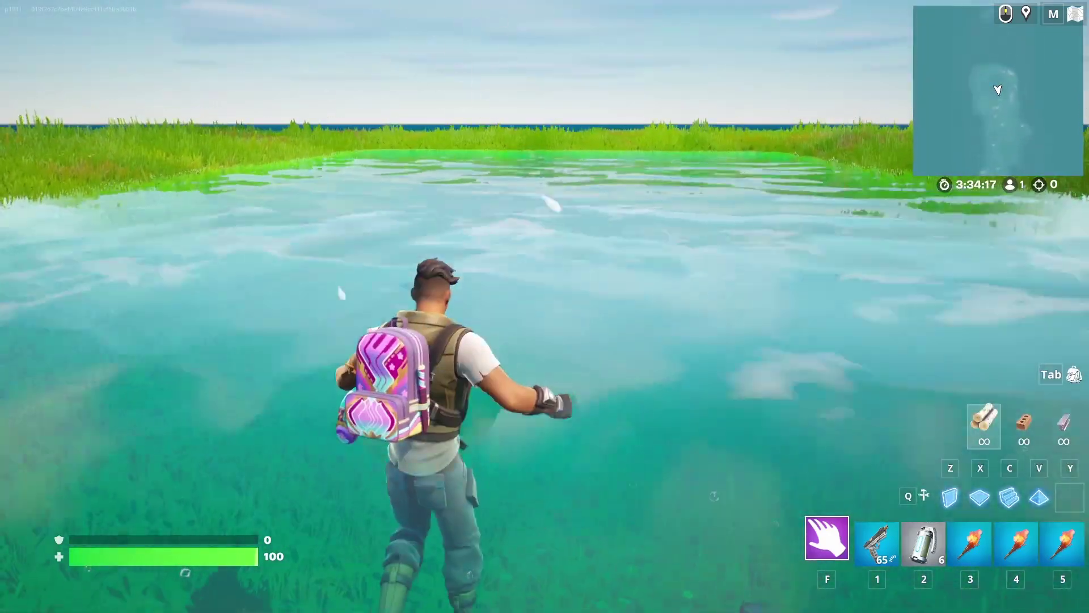
{"action": "key", "text": "w"}
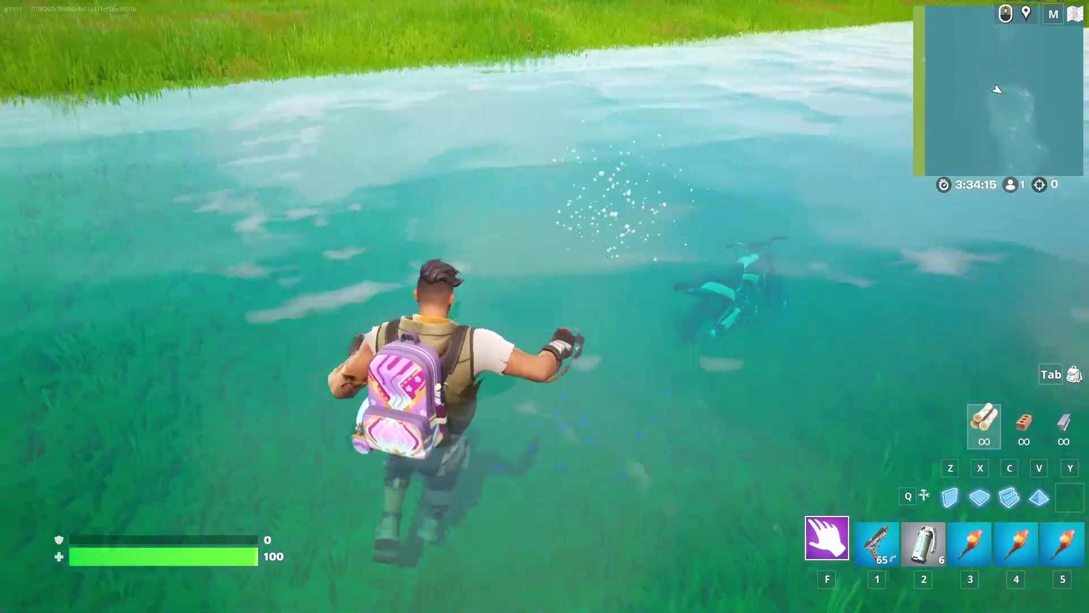
{"action": "key", "text": "w"}
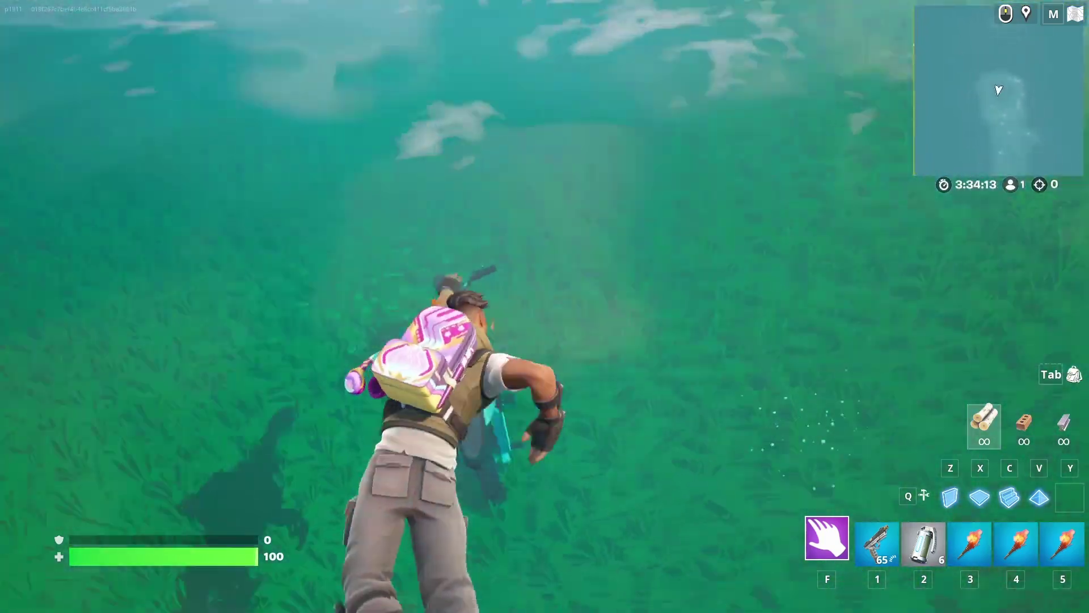
{"action": "key", "text": "w"}
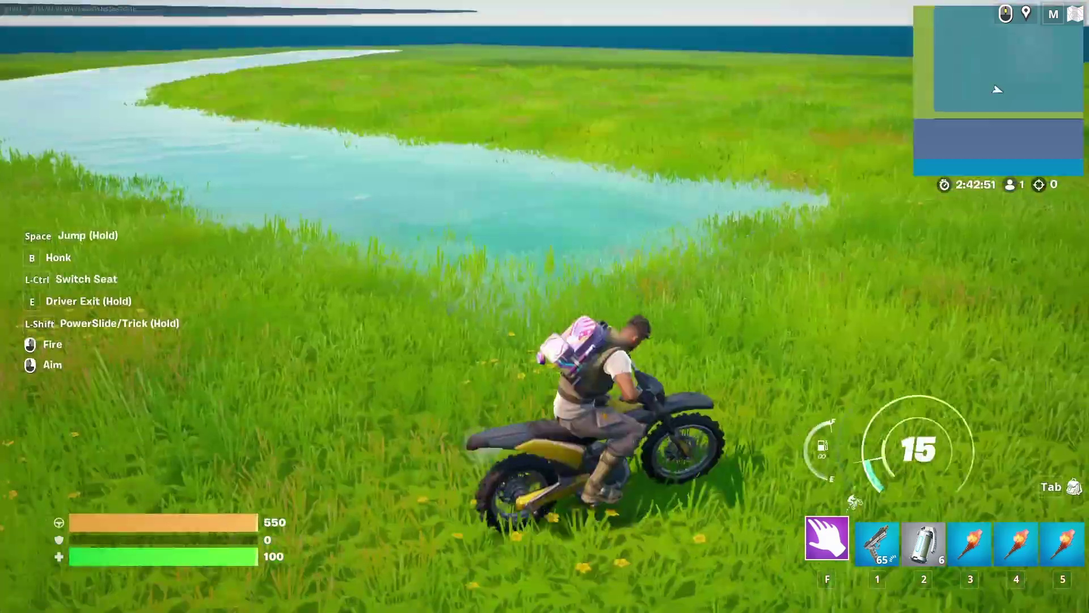
Ride the motorbike along the shallow stream onto the grass, then dismount and run-jump along it
{"action": "key", "text": "w"}
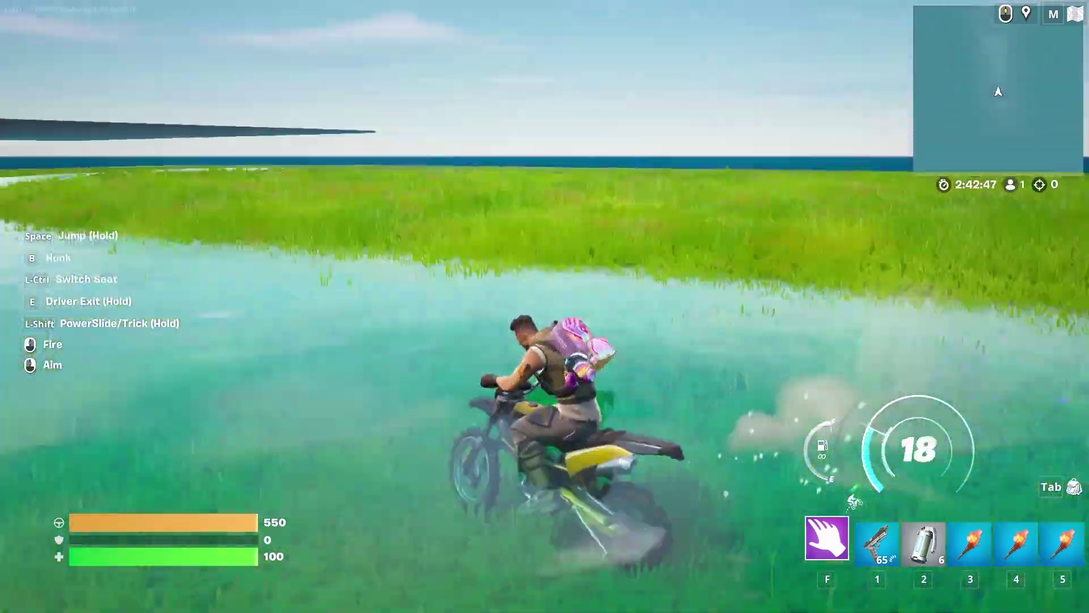
{"action": "key", "text": "w"}
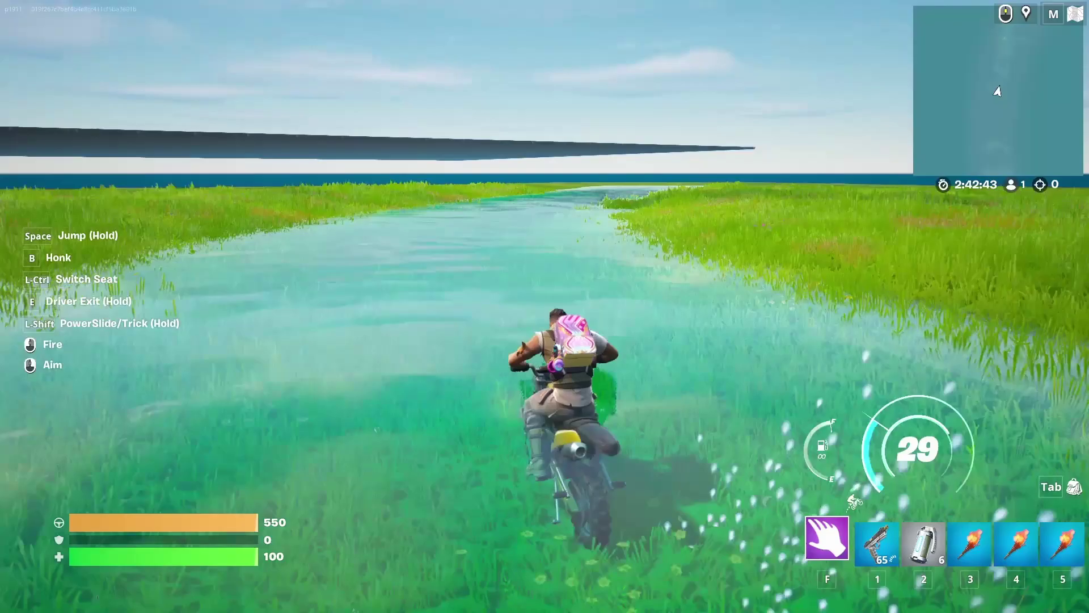
{"action": "key", "text": "w"}
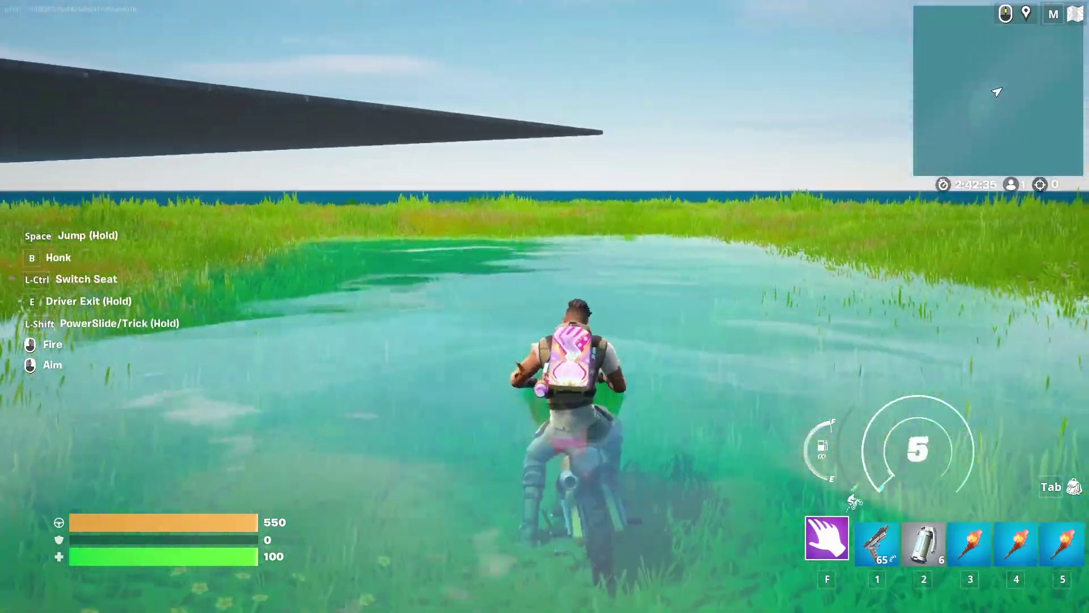
{"action": "key", "text": "w"}
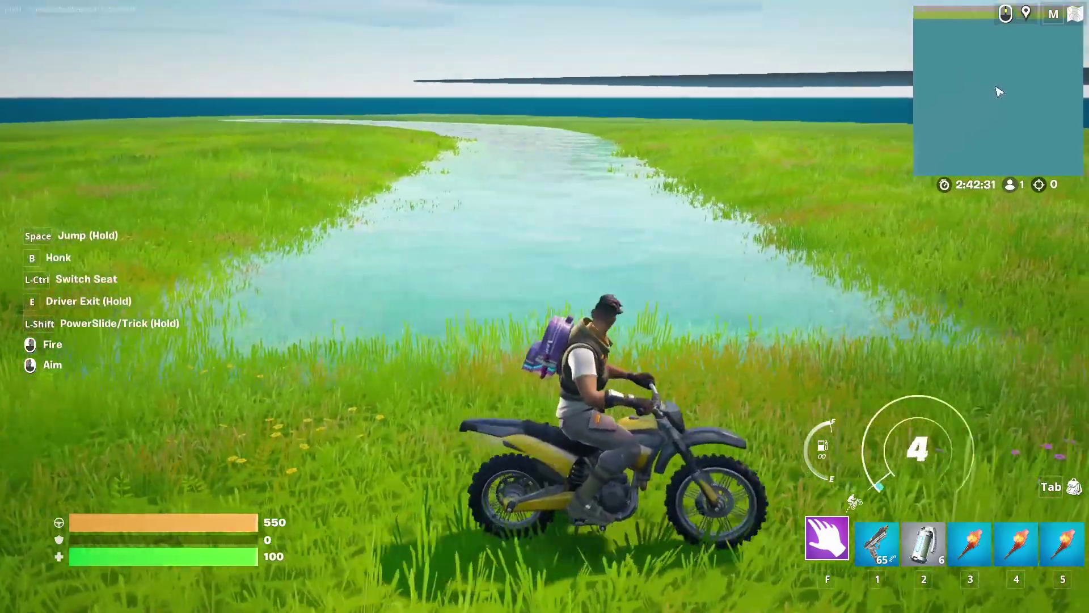
{"action": "key", "text": "e"}
{"action": "key", "text": "w"}
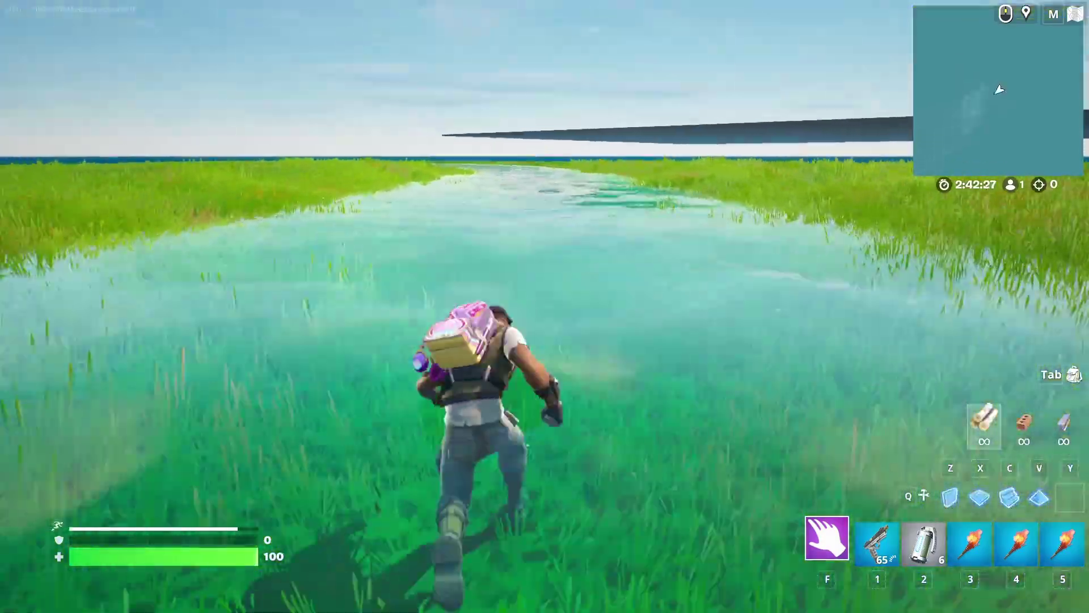
{"action": "key", "text": "space"}
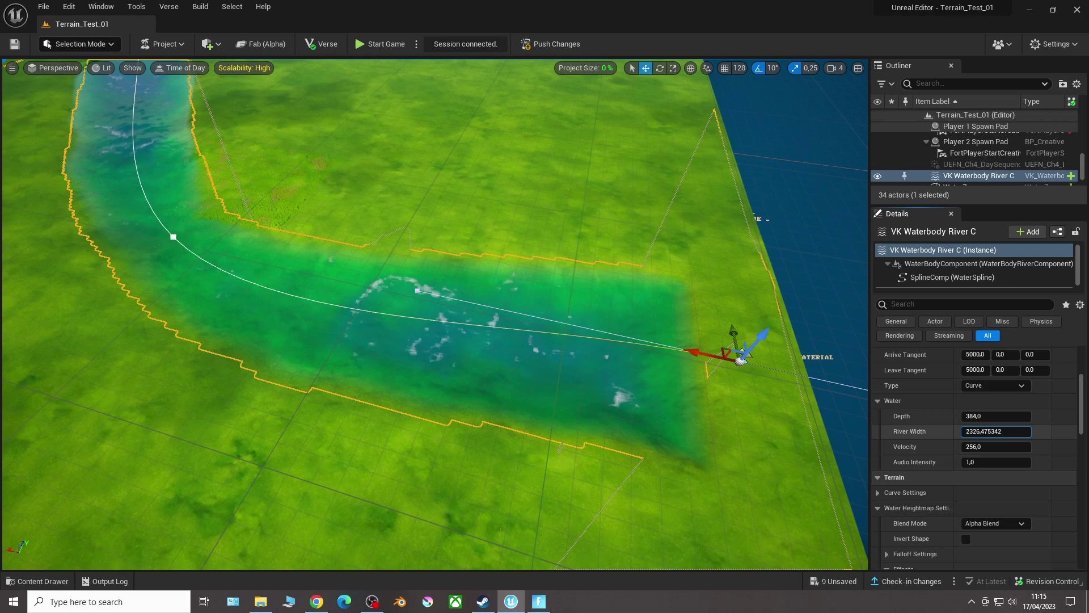
Raise River Width from 2048 to about 9070 and inspect the widened channel
{"action": "left_click_drag", "start_coordinate": [996, 430], "coordinate": [1021, 431]}
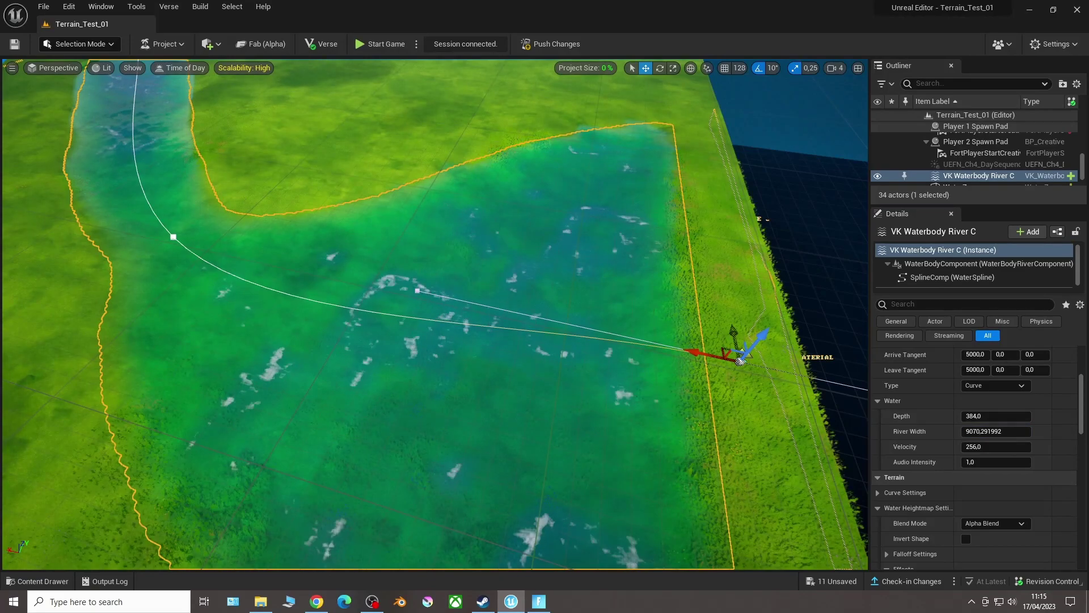
{"action": "right_click_drag", "start_coordinate": [434, 315], "coordinate": [358, 255]}
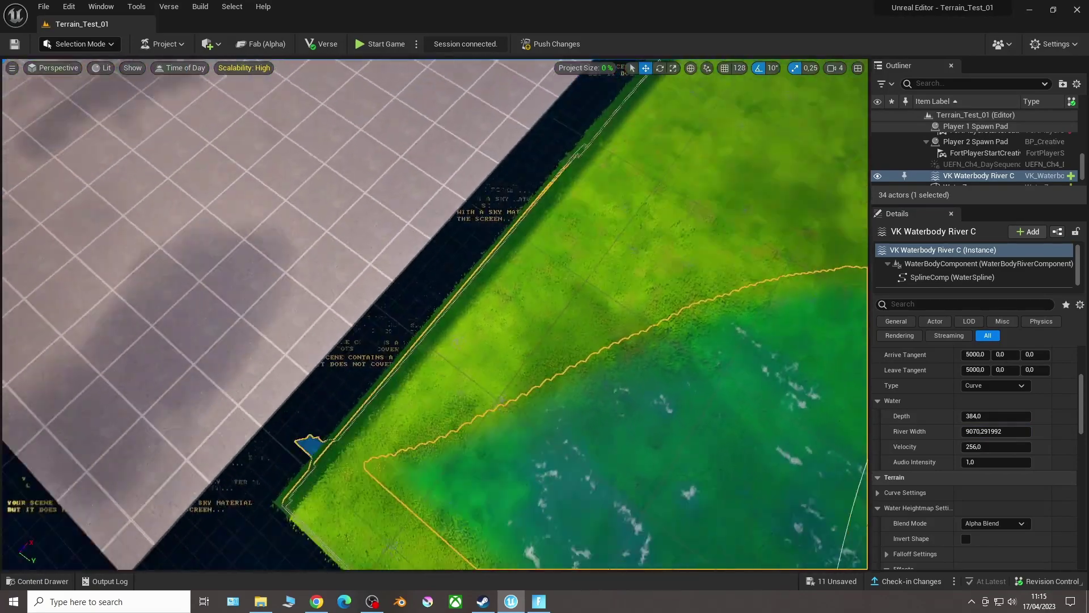
{"action": "right_click_drag", "start_coordinate": [434, 315], "coordinate": [408, 289]}
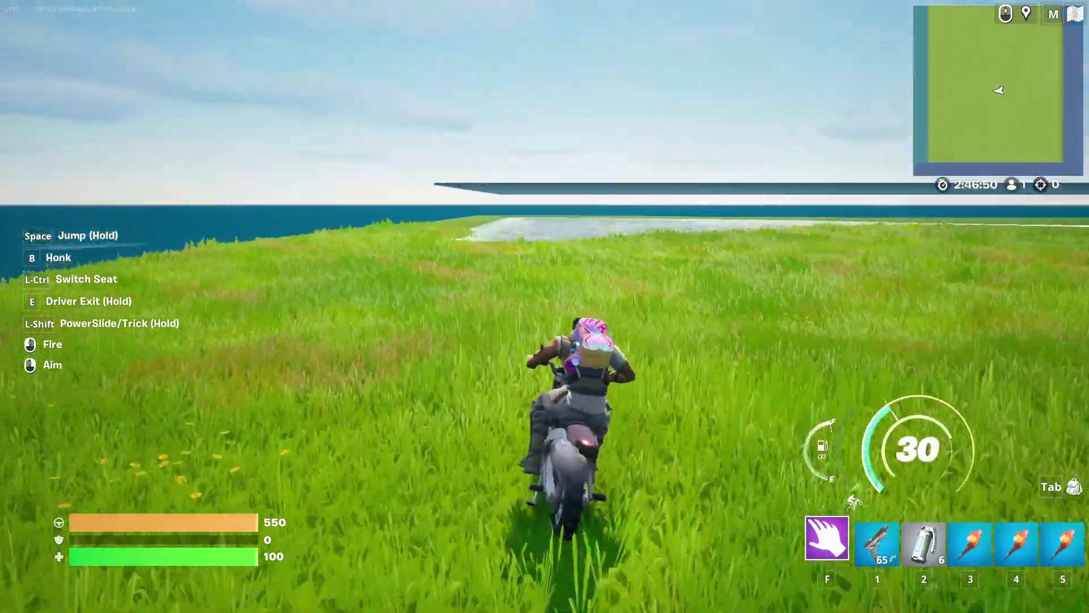
Ride the motorbike across the grass, turn left into the river, and get off
{"action": "key", "text": "w"}
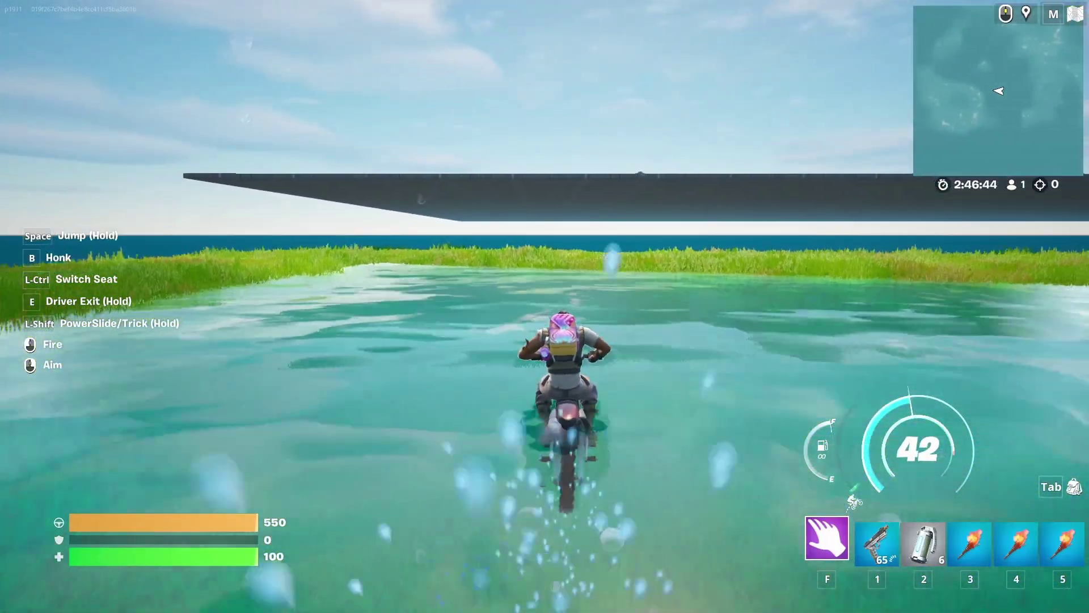
{"action": "key", "text": "a"}
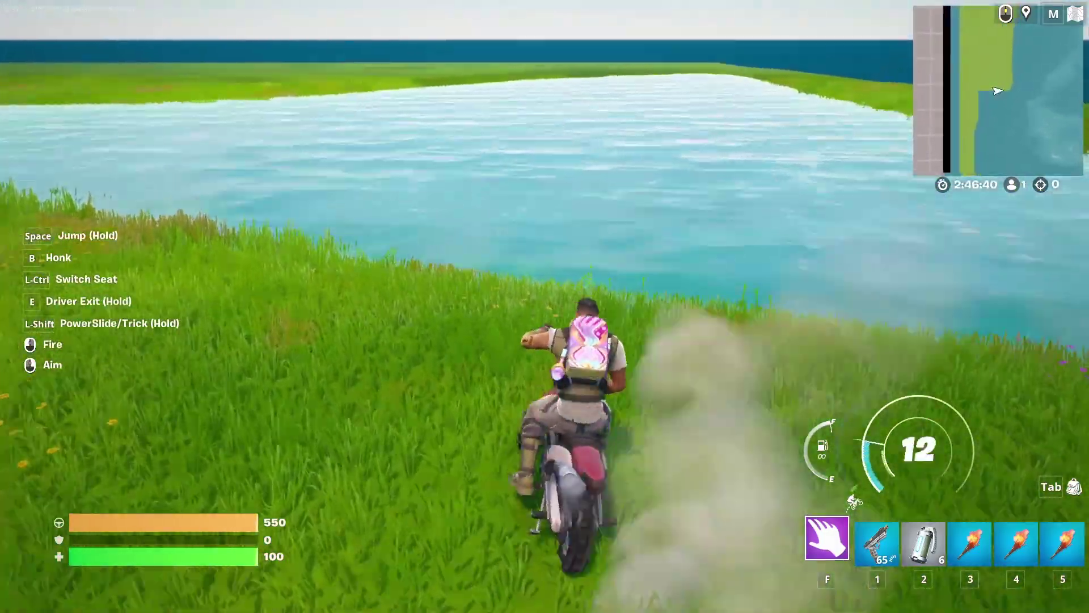
{"action": "key", "text": "w"}
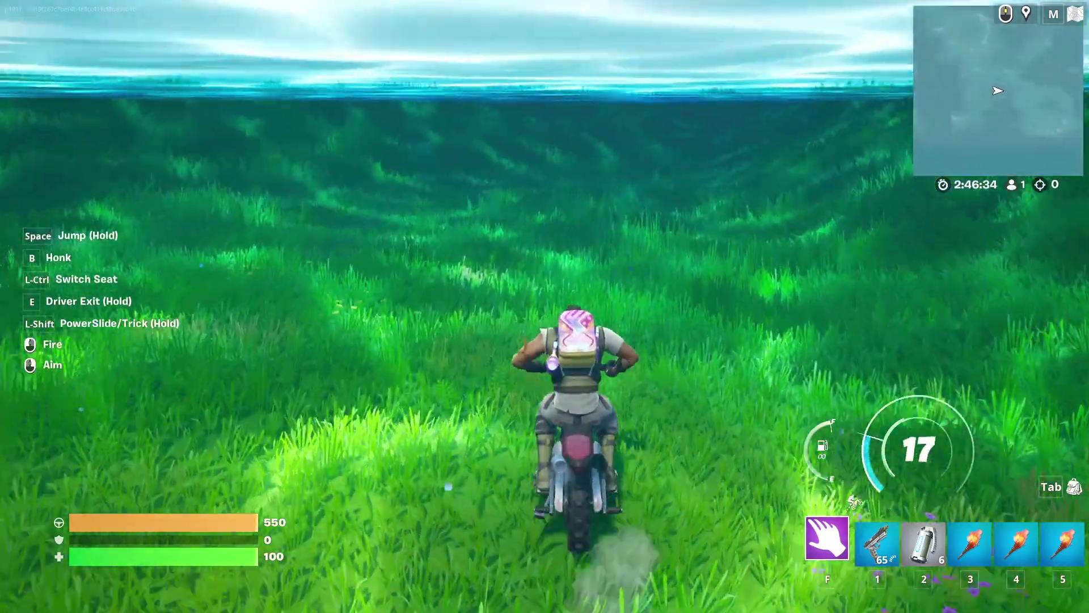
{"action": "key", "text": "e"}
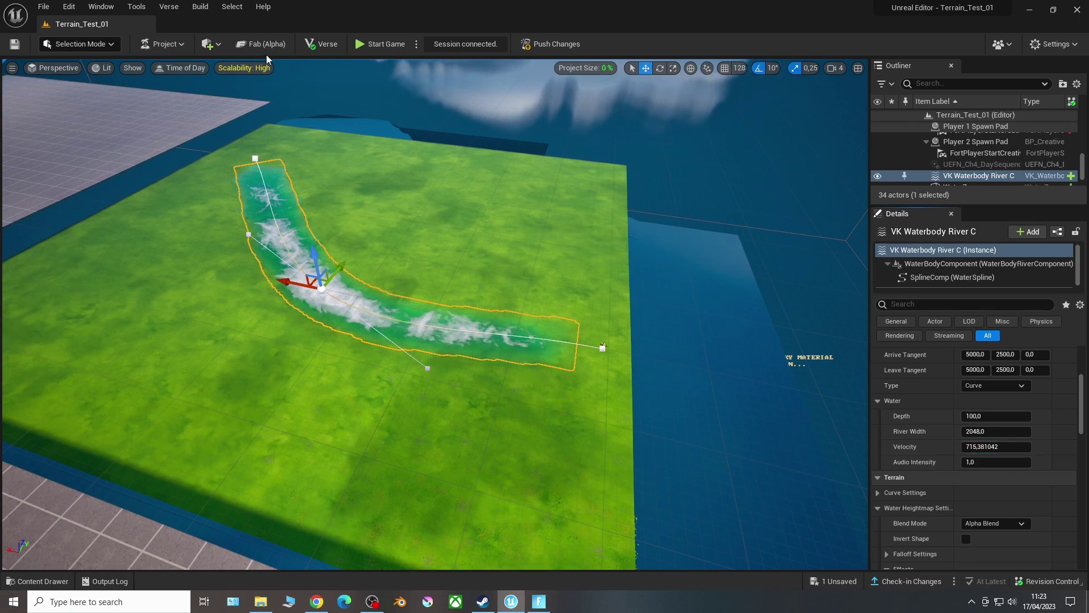
Fly the viewport closer to the curved river spline
{"action": "right_click_drag", "start_coordinate": [281, 113], "coordinate": [281, 77]}
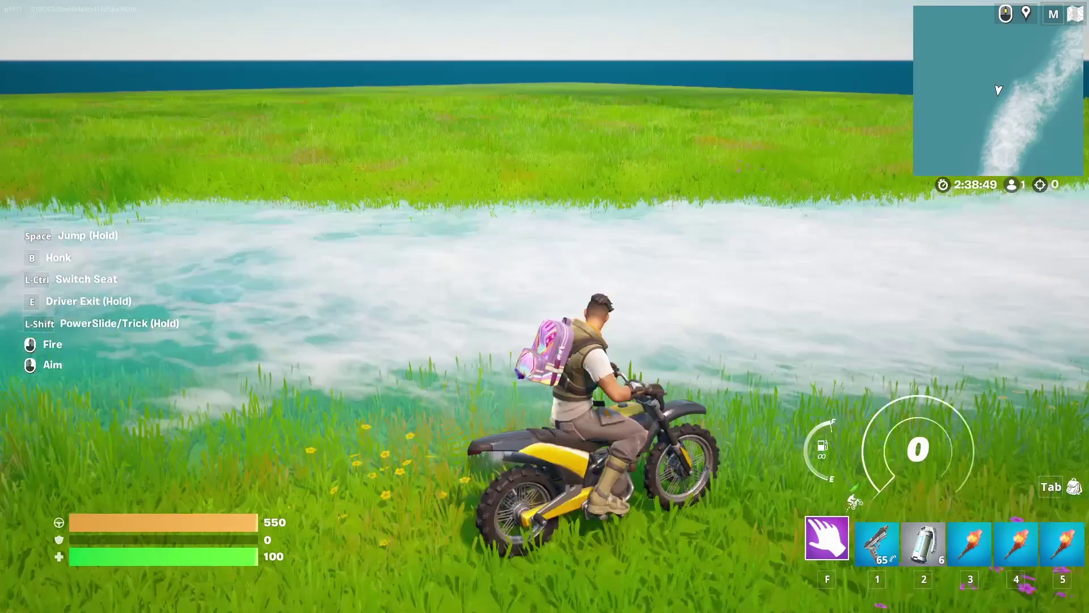
Ride the motorbike onto the river and down its channel
{"action": "key", "text": "w"}
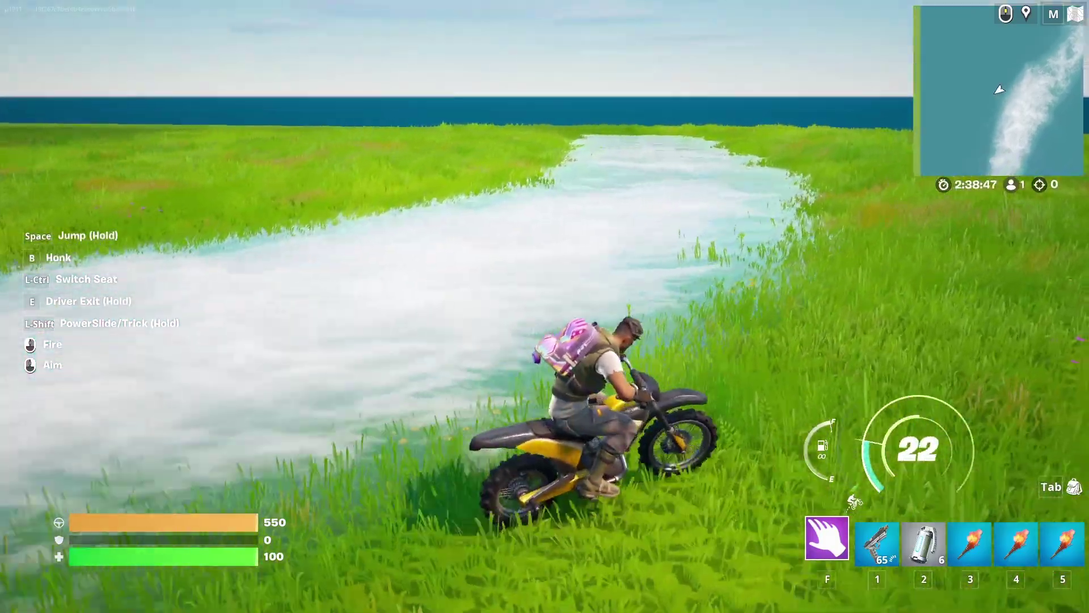
{"action": "key", "text": "w"}
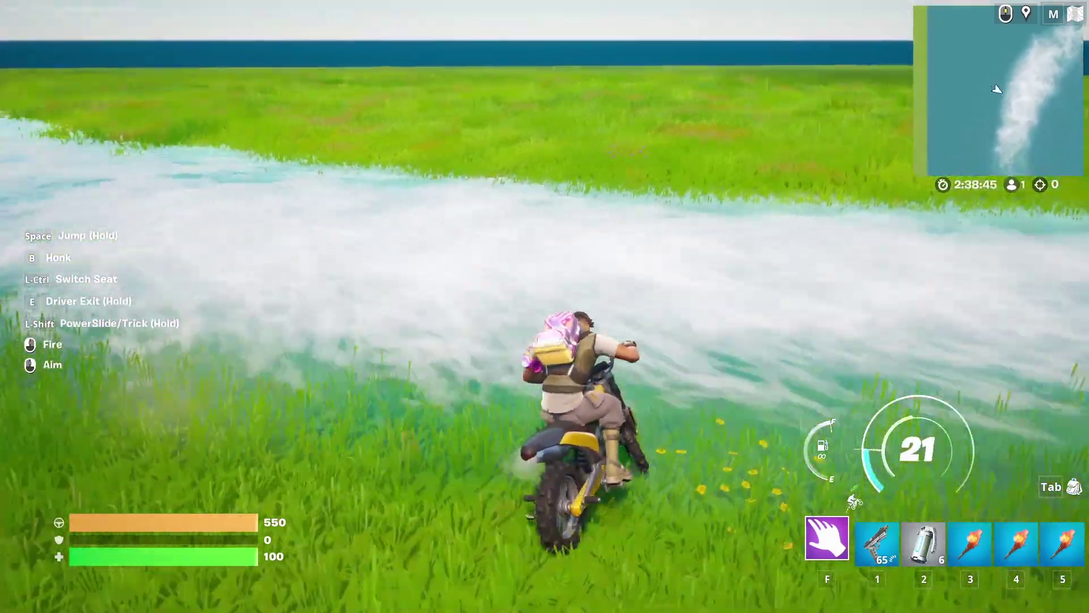
{"action": "key", "text": "s"}
{"action": "key", "text": "w"}
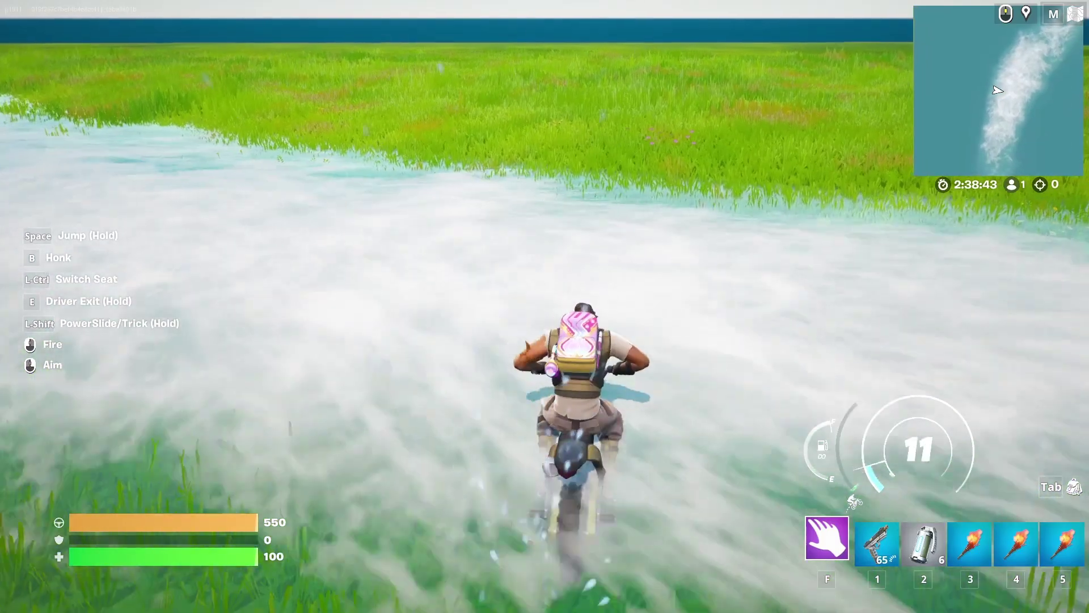
{"action": "key", "text": "w"}
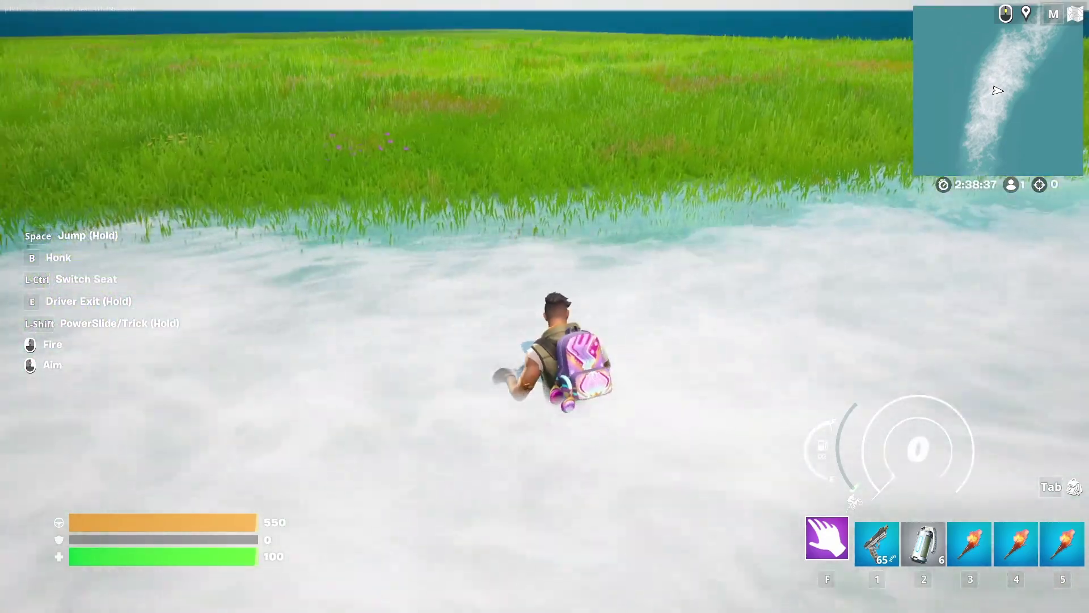
{"action": "key", "text": "w"}
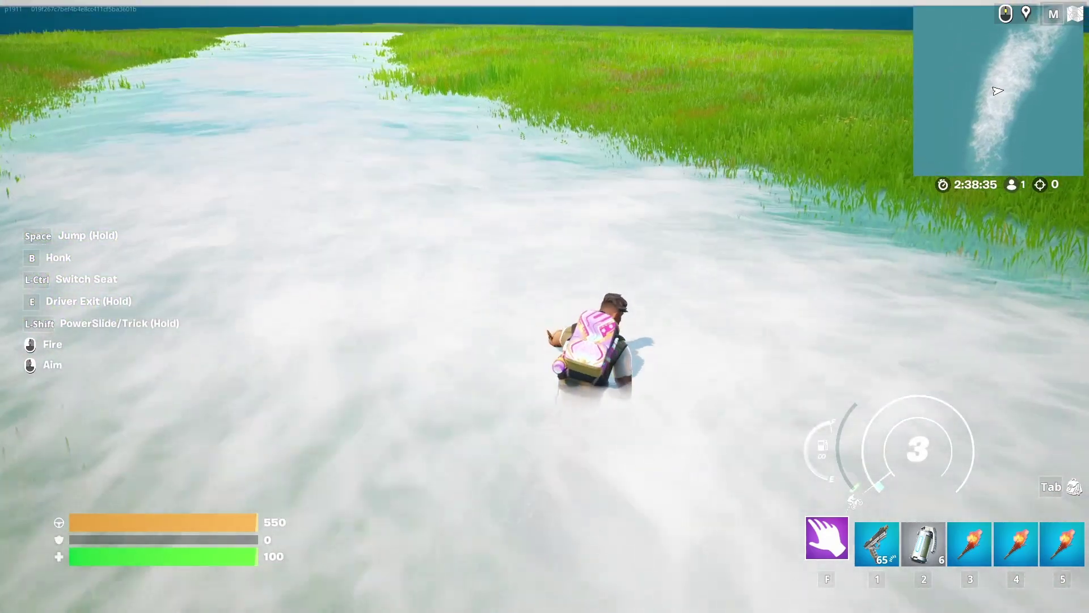
{"action": "key", "text": "w"}
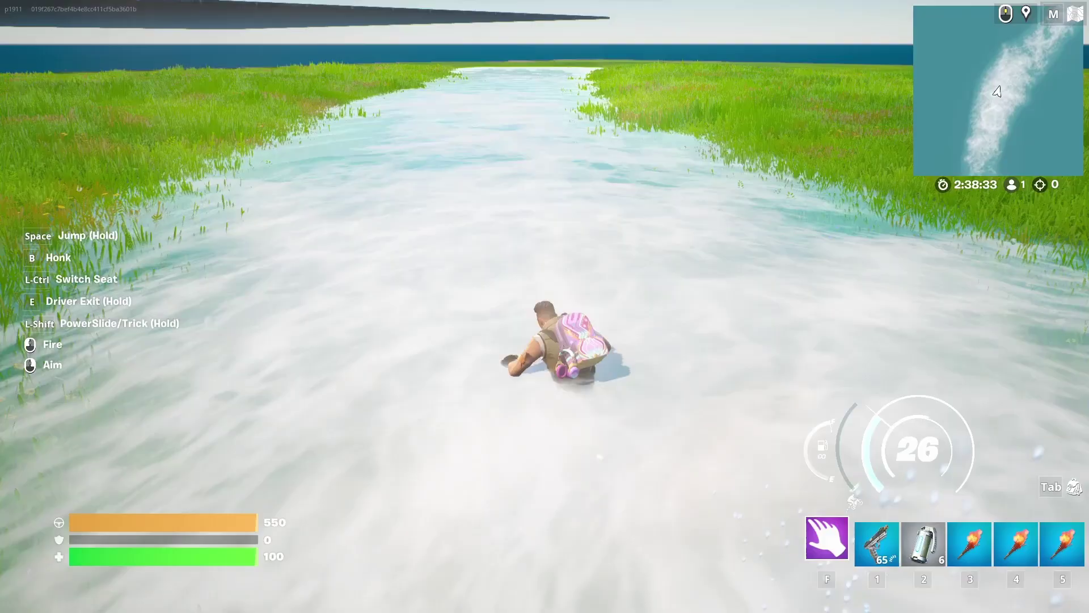
{"action": "key", "text": "w"}
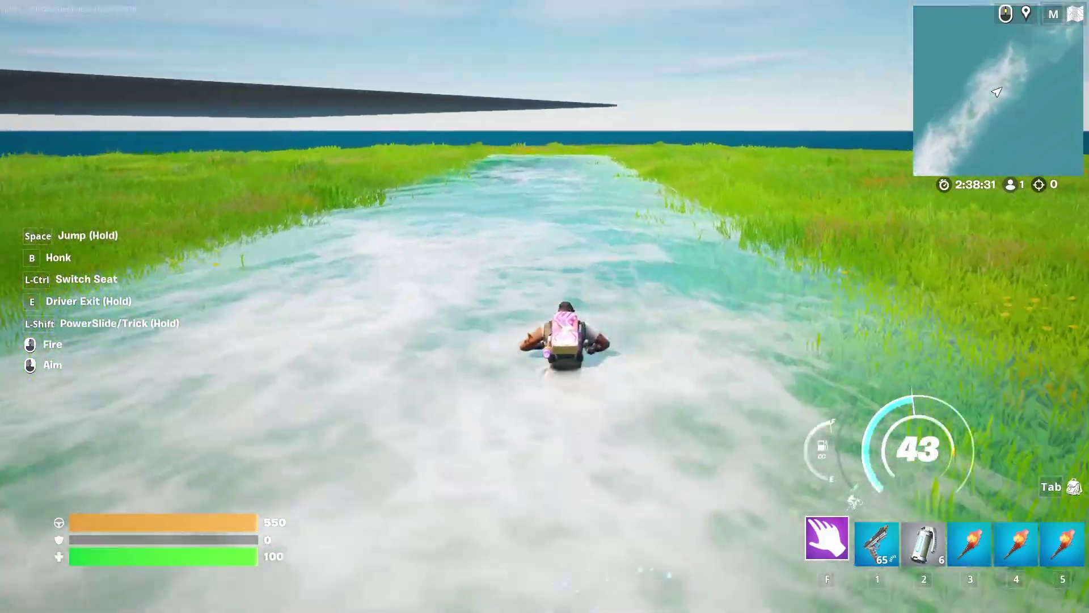
{"action": "key", "text": "w"}
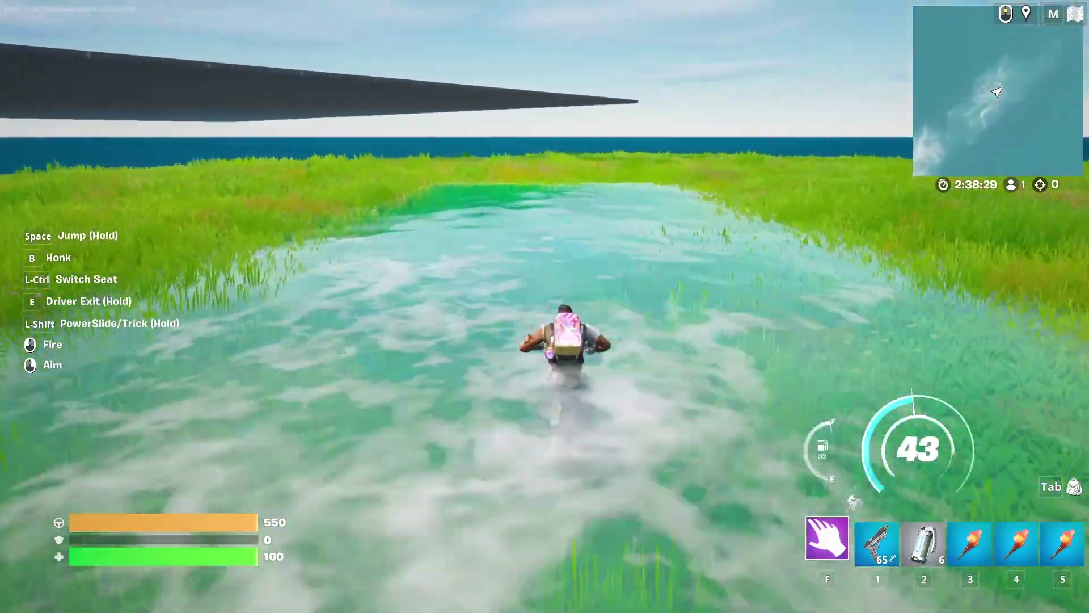
{"action": "key", "text": "w"}
Swing the bike around, leave the river, and run along the white path
{"action": "key", "text": "s"}
{"action": "key", "text": "a"}
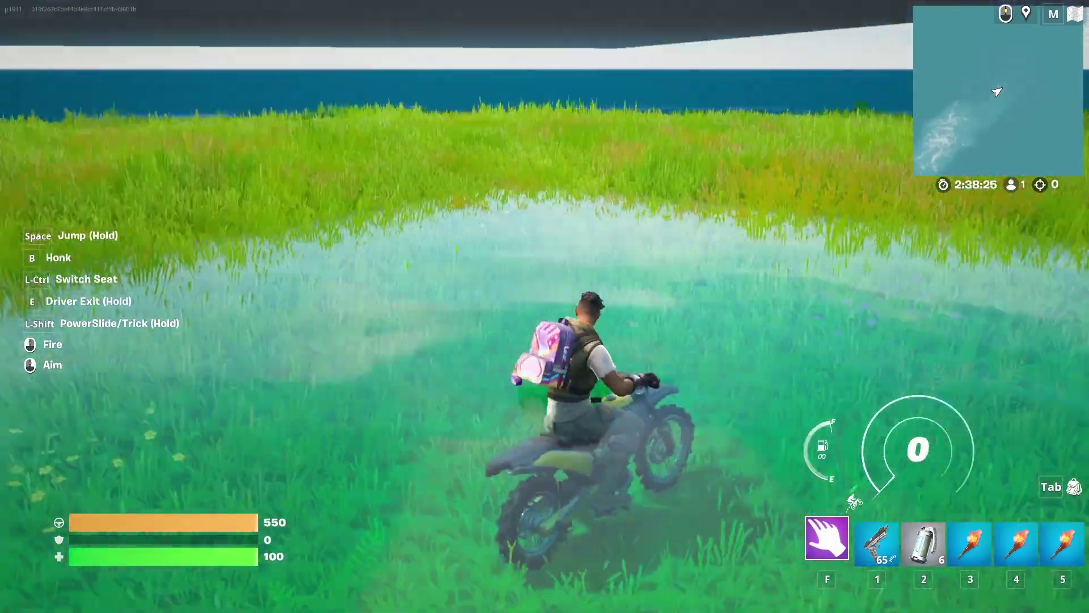
{"action": "key", "text": "w"}
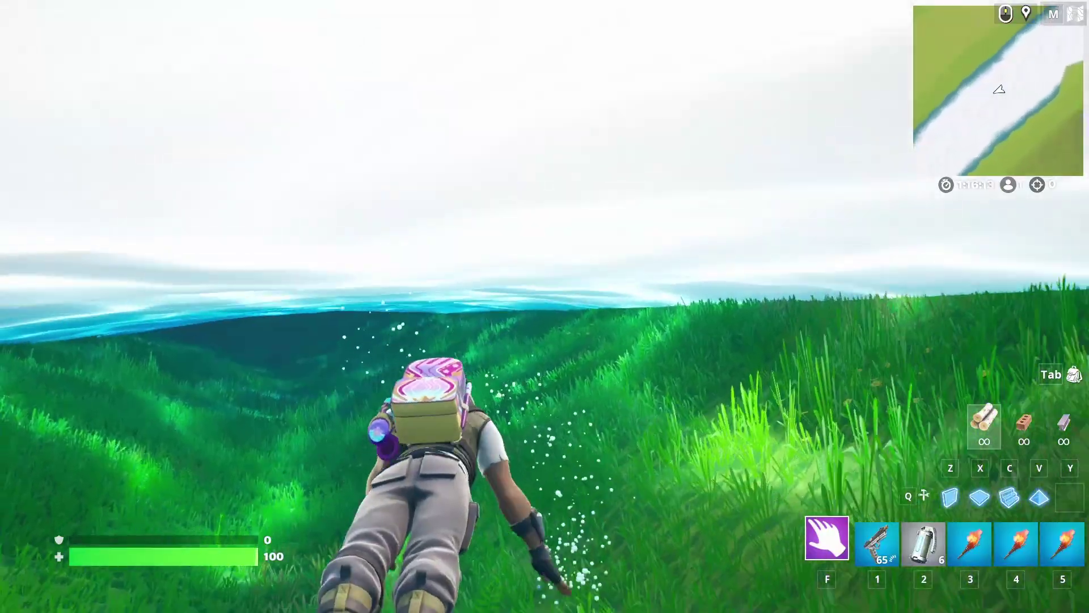
{"action": "key", "text": "w"}
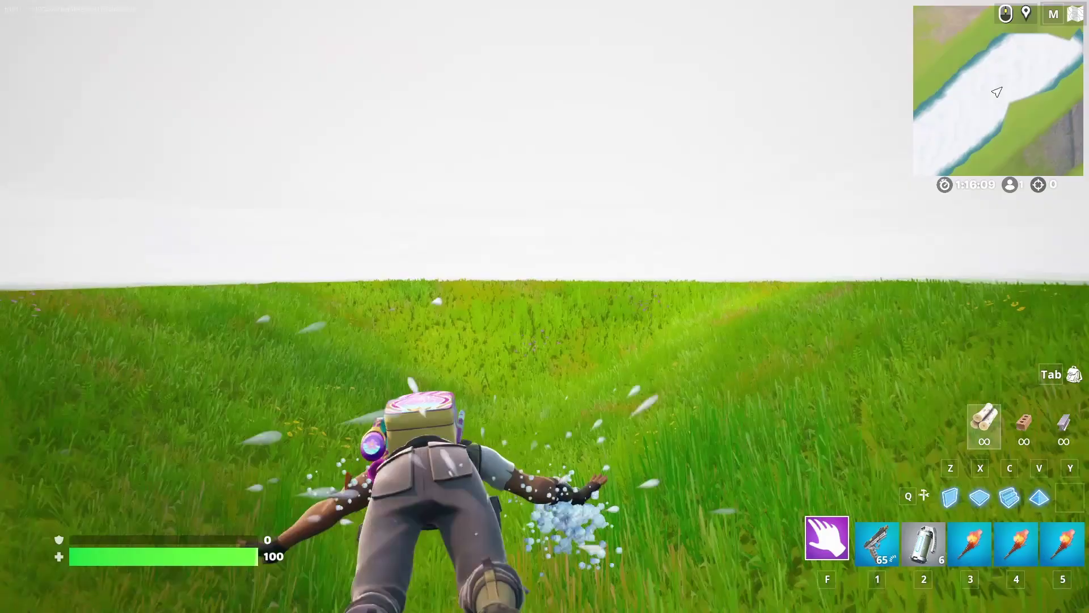
{"action": "key", "text": "w"}
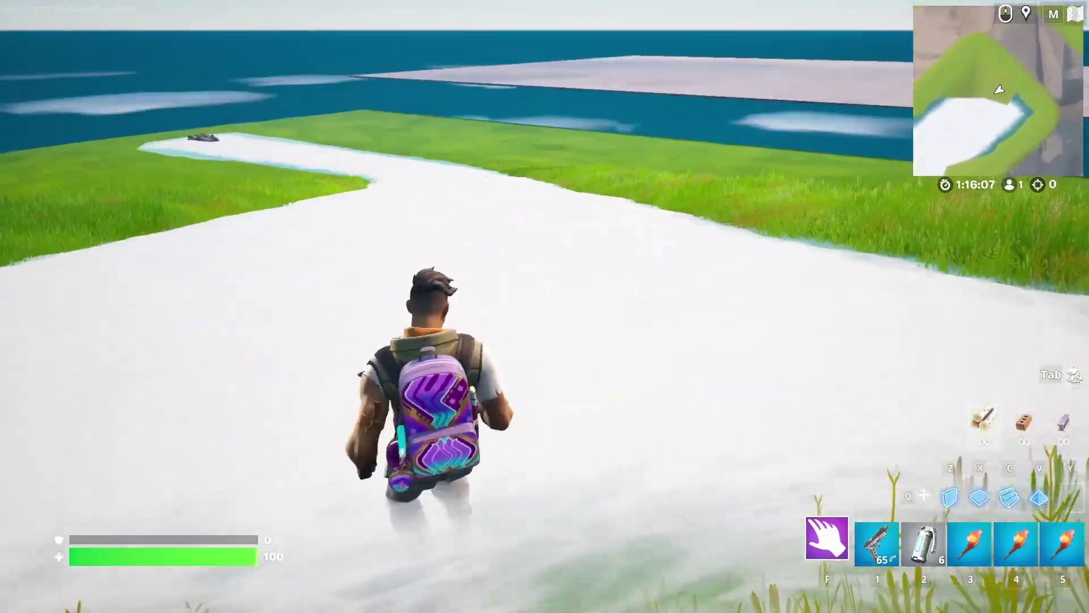
{"action": "key", "text": "w"}
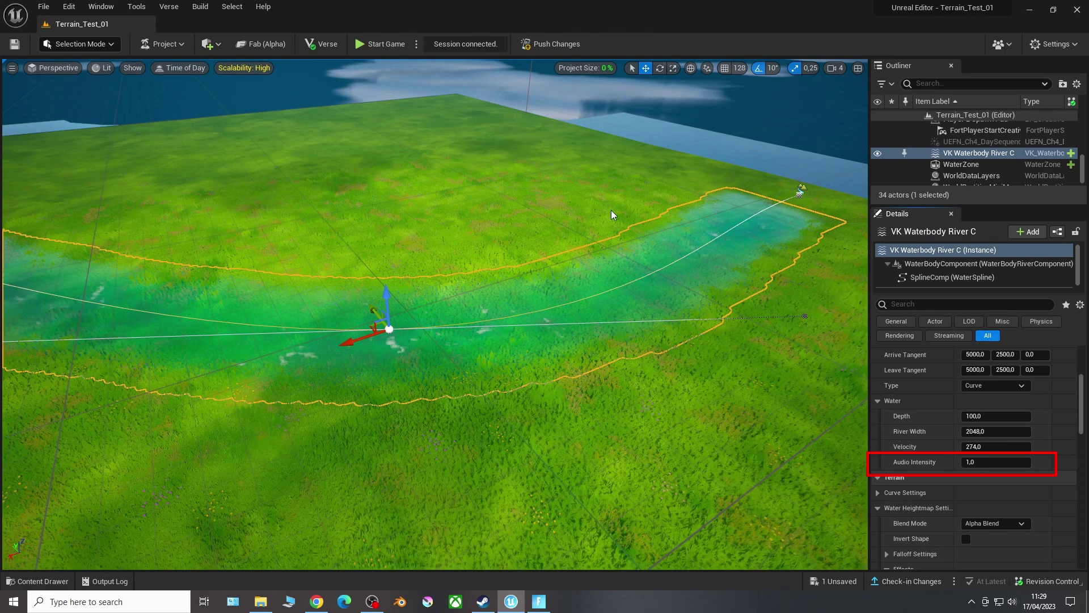
Push the river edits, with velocity 274, to the live session
{"action": "left_click", "coordinate": [539, 43]}
{"action": "left_click", "coordinate": [627, 427]}
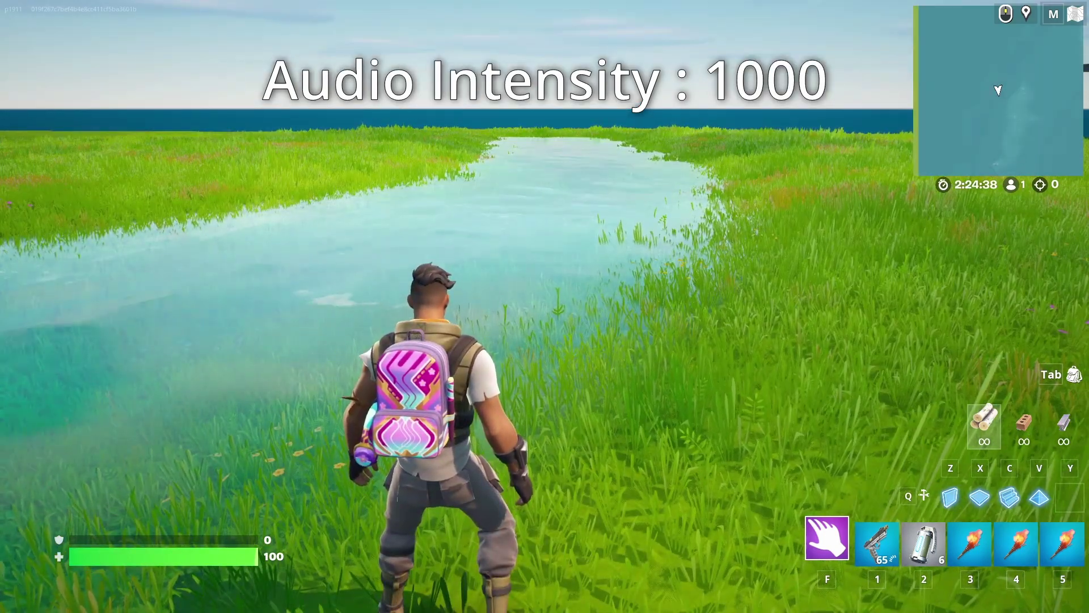
Wade the character through the river water, looking toward the grey wall and grassland
{"action": "key", "text": "w"}
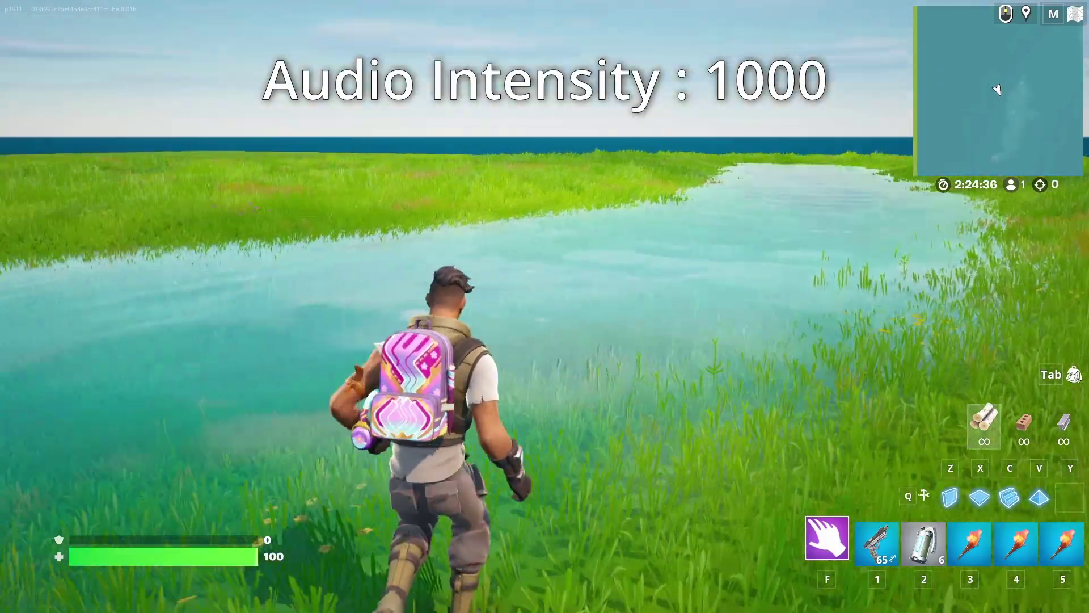
{"action": "key", "text": "w"}
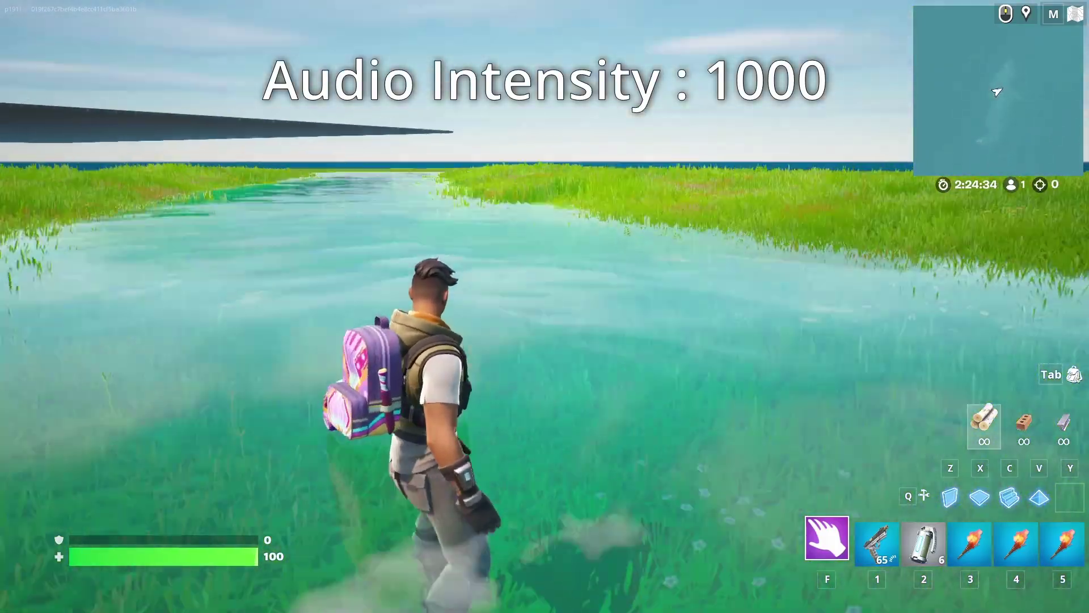
{"action": "key", "text": "w"}
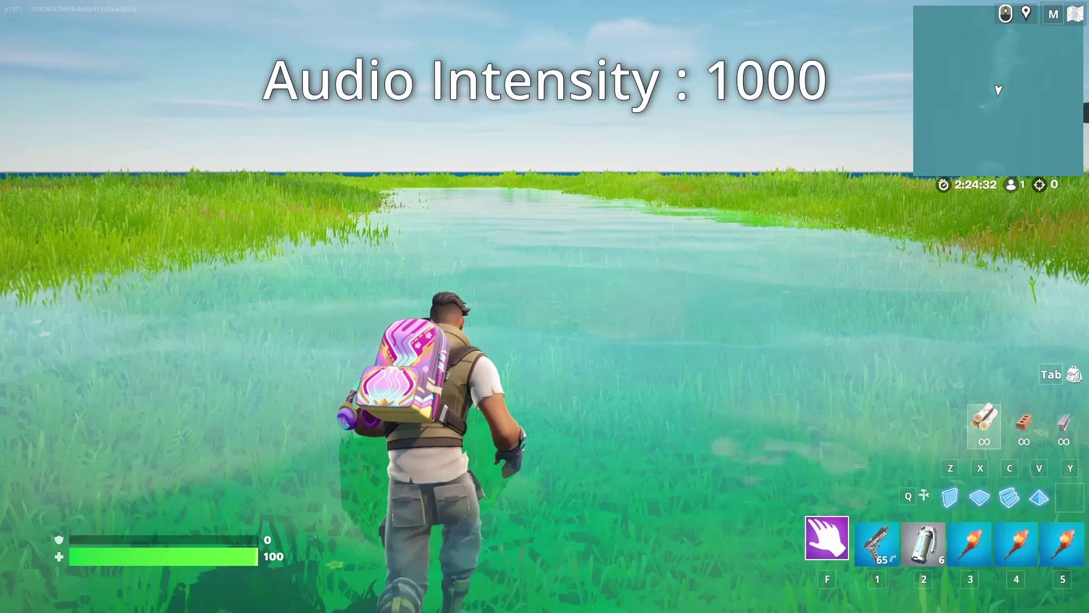
{"action": "key", "text": "w"}
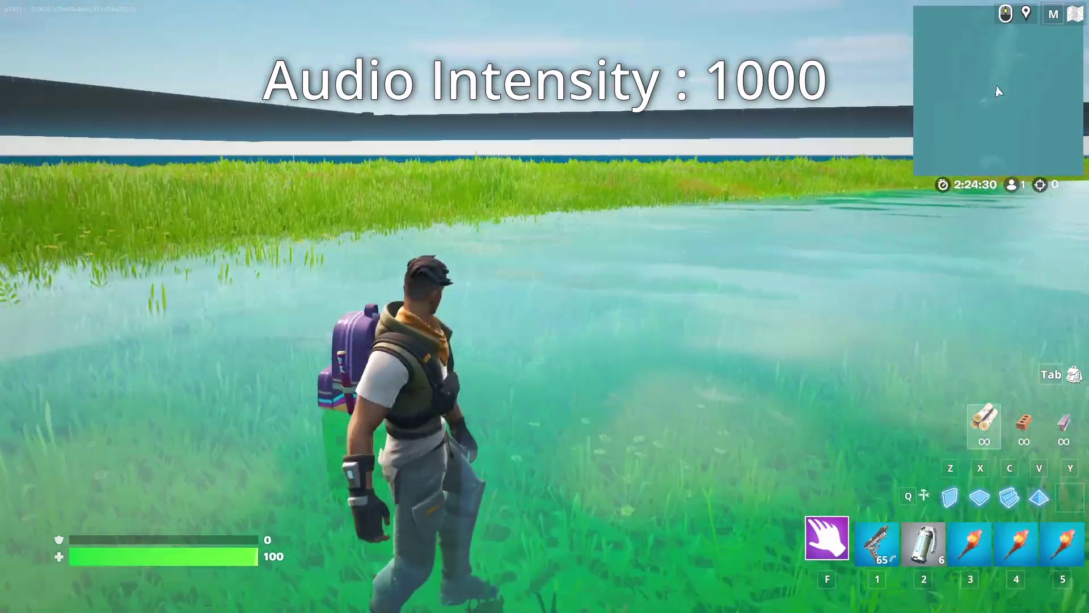
{"action": "key", "text": "w"}
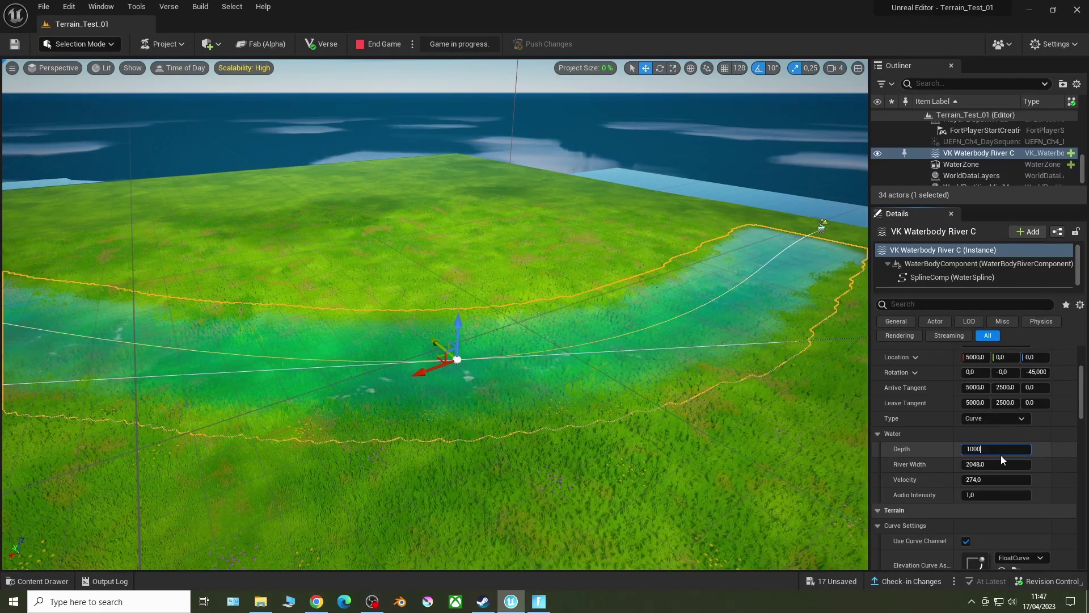
Set the river Depth to 1000 and fly down into the channel to inspect it
{"action": "key", "text": "Return"}
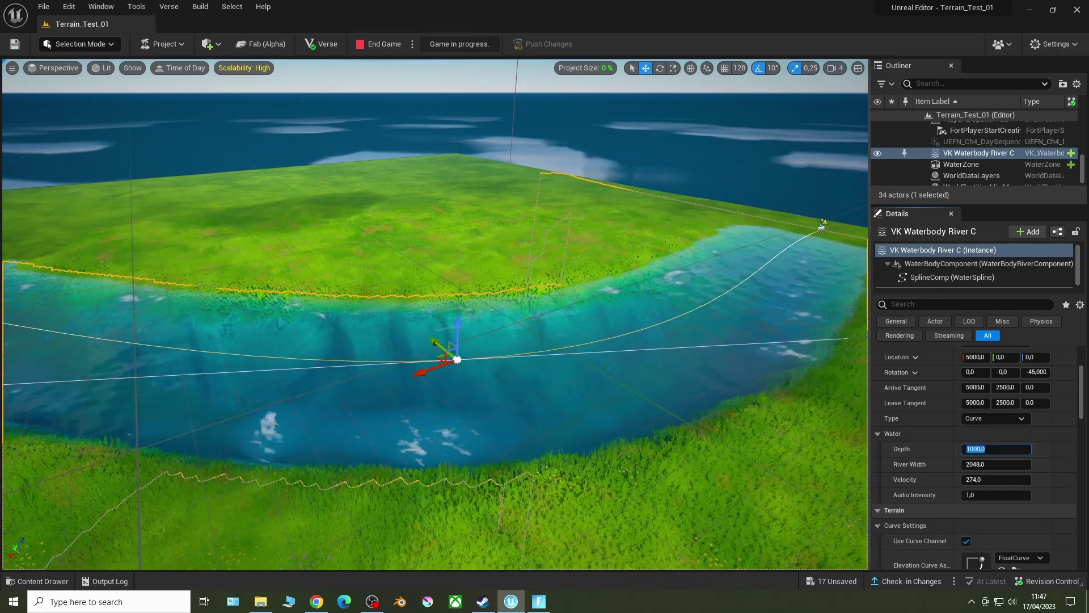
{"action": "right_click_drag", "start_coordinate": [457, 357], "coordinate": [510, 323]}
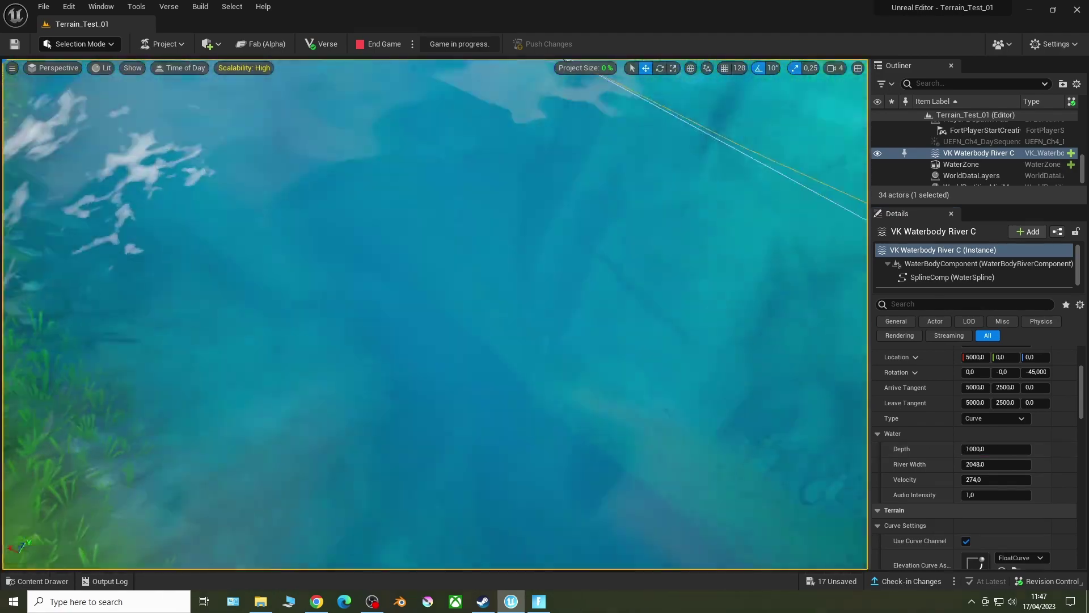
{"action": "mouse_move", "coordinate": [434, 316]}
{"action": "right_mouse_down"}
{"action": "mouse_move", "coordinate": [477, 290]}
{"action": "mouse_move", "coordinate": [426, 307]}
{"action": "right_mouse_up"}
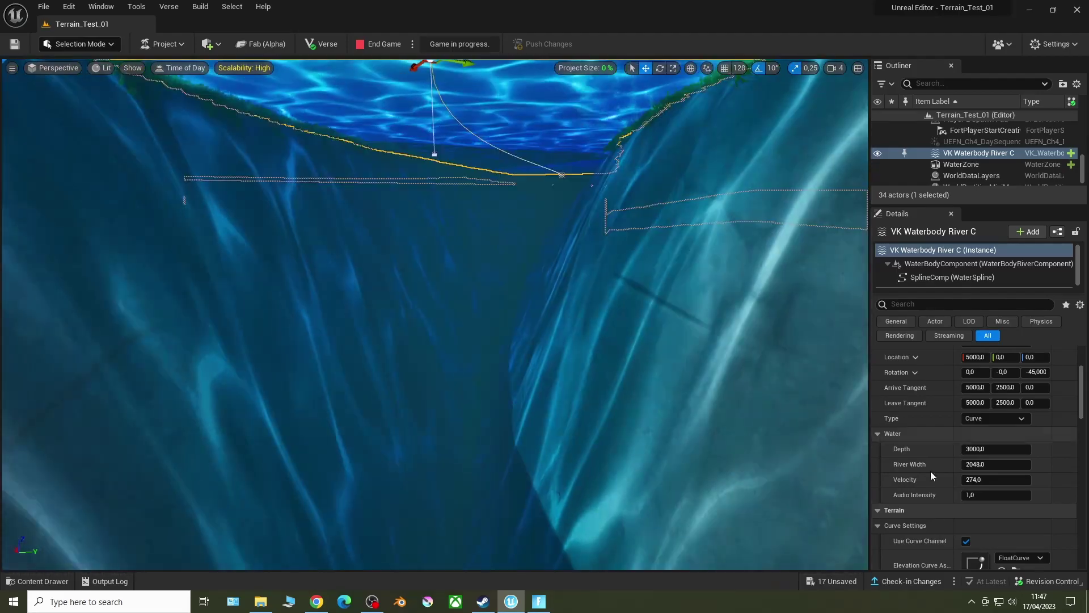
Deepen the river to Depth 10000 and rise back up to view the spline
{"action": "left_click", "coordinate": [996, 449]}
{"action": "type", "text": "10"}
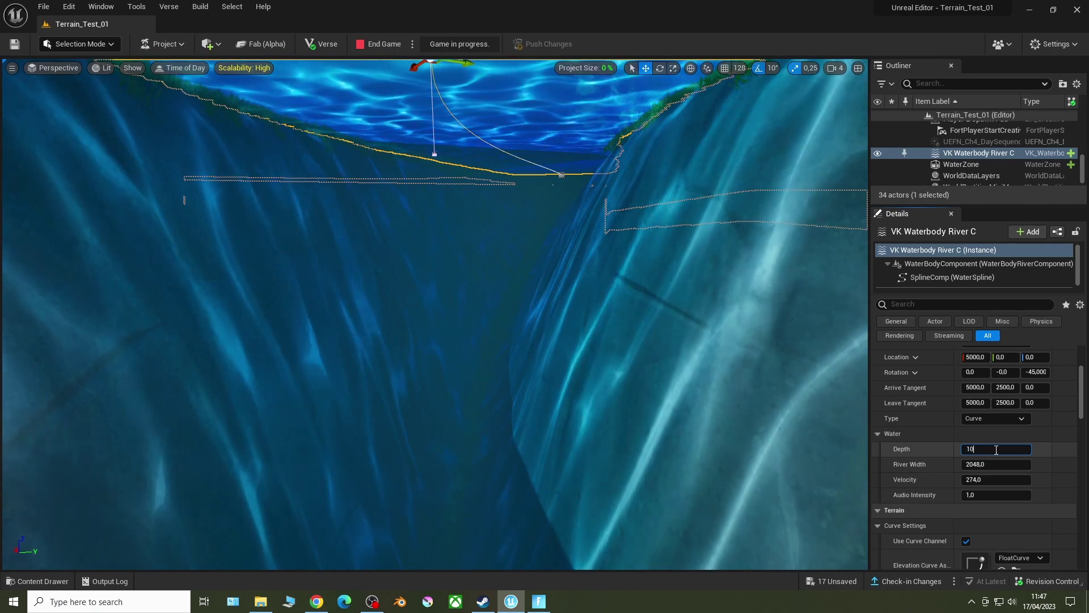
{"action": "type", "text": "000"}
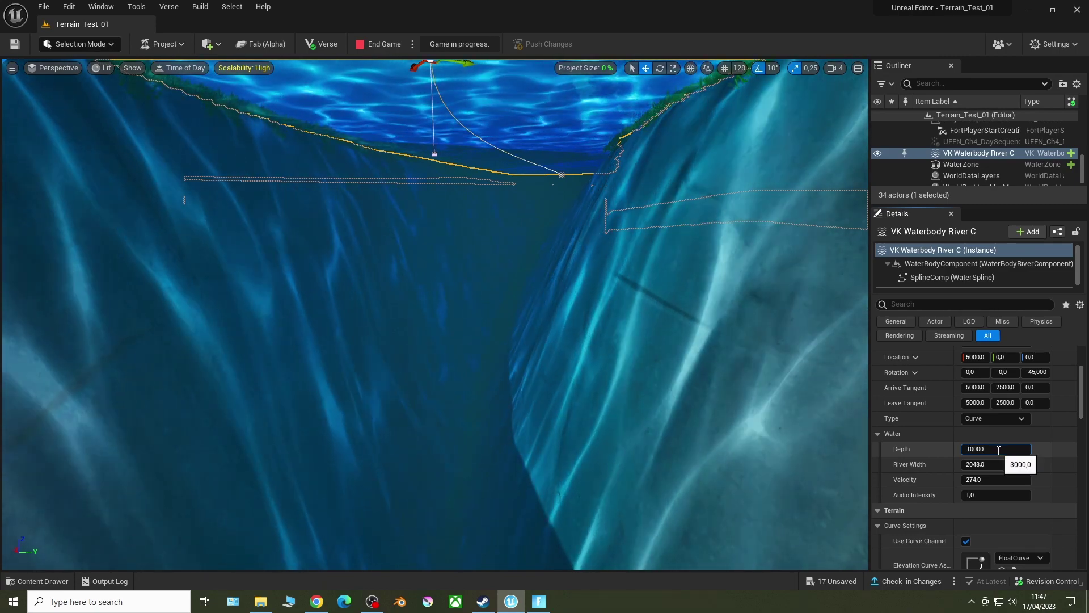
{"action": "key", "text": "Return"}
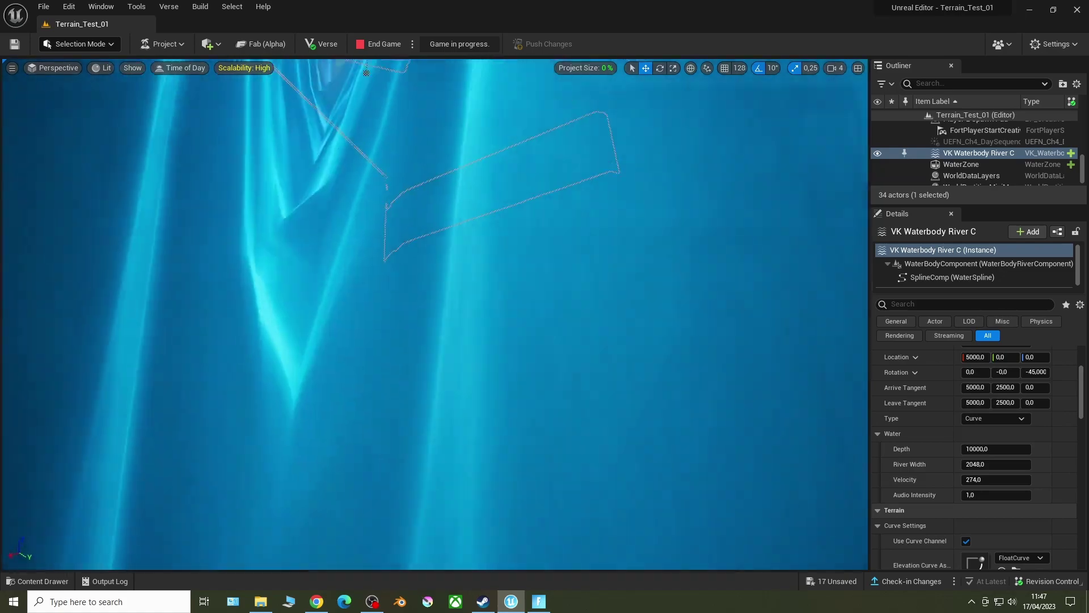
{"action": "right_click_drag", "start_coordinate": [366, 73], "coordinate": [450, 395]}
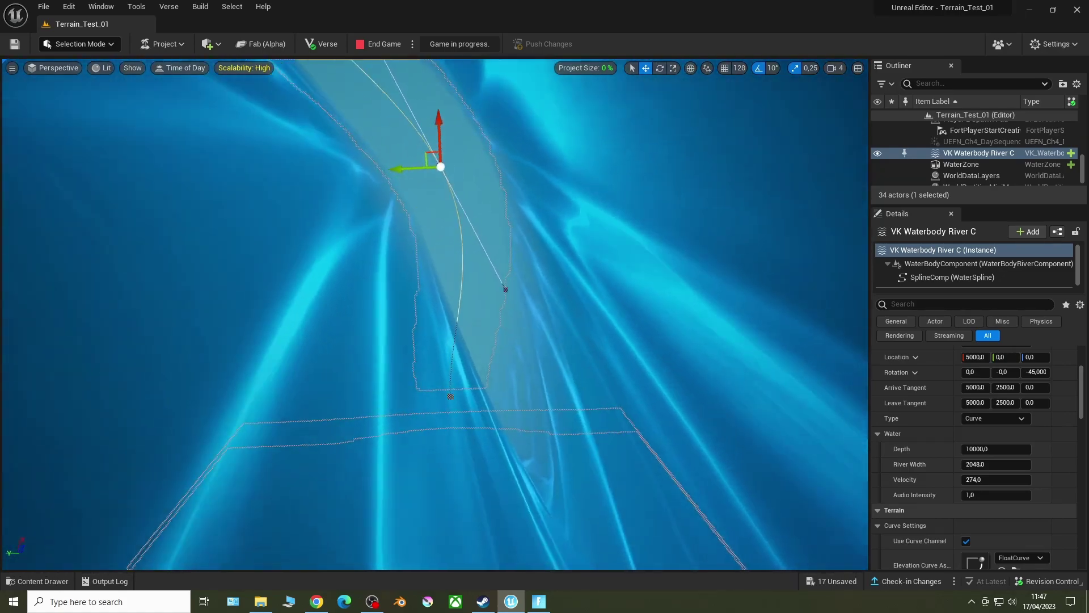
{"action": "right_click_drag", "start_coordinate": [434, 315], "coordinate": [434, 315]}
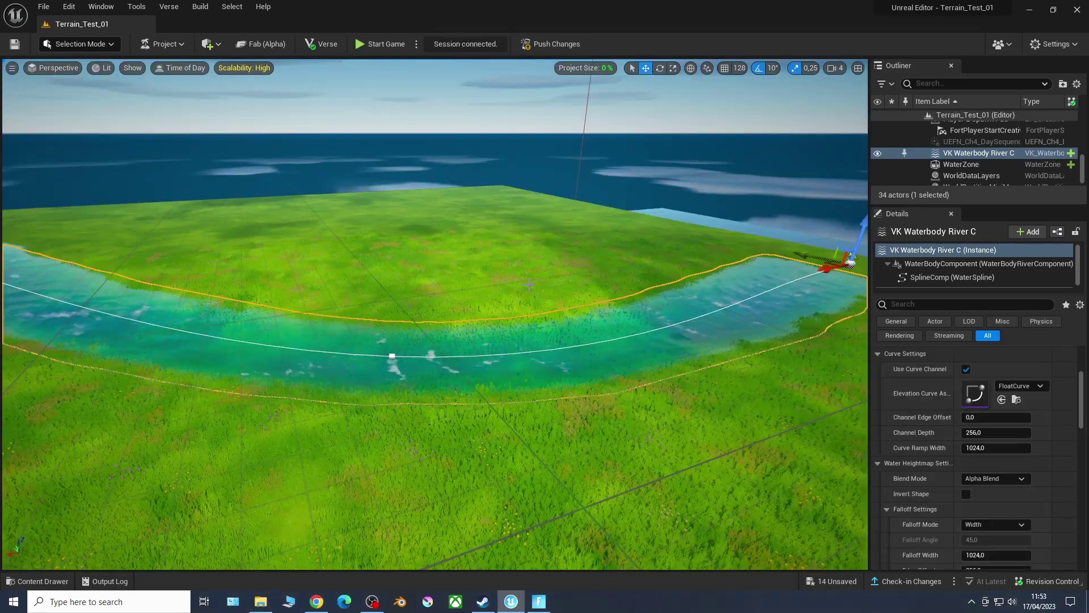
Select VK Waterbody River C and increase its Channel Edge Offset, viewing the carved banks
{"action": "left_click", "coordinate": [851, 258]}
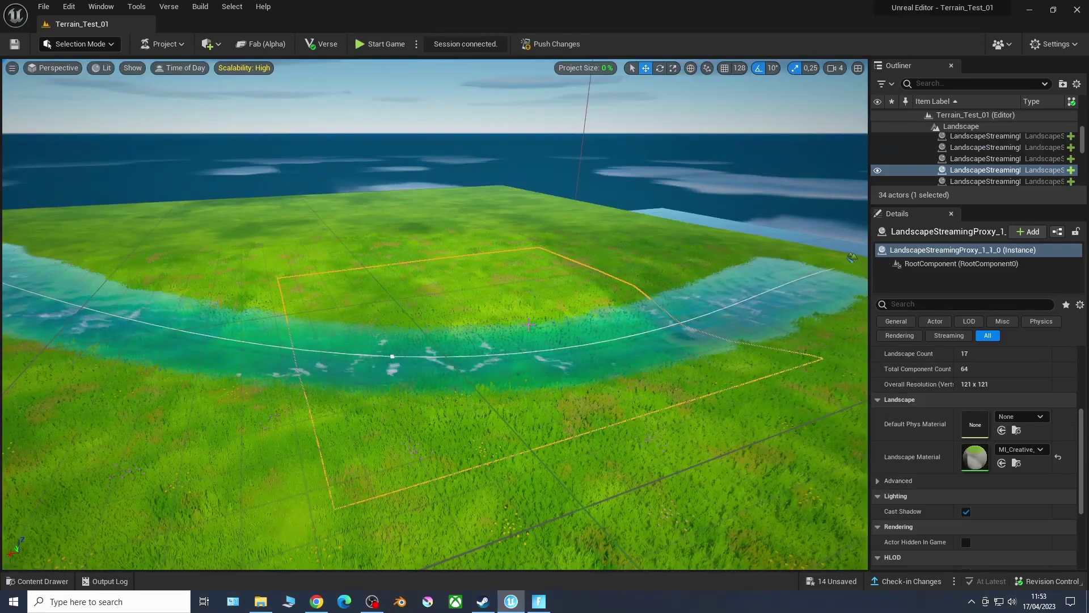
{"action": "left_click", "coordinate": [851, 257]}
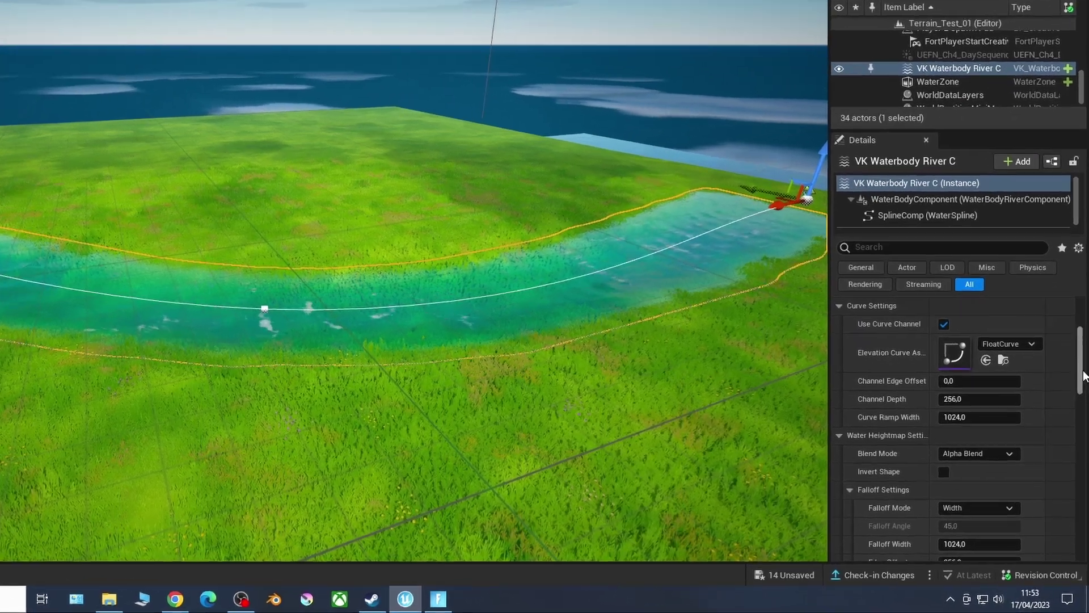
{"action": "scroll", "coordinate": [1081, 384], "scroll_direction": "up", "scroll_amount": 3}
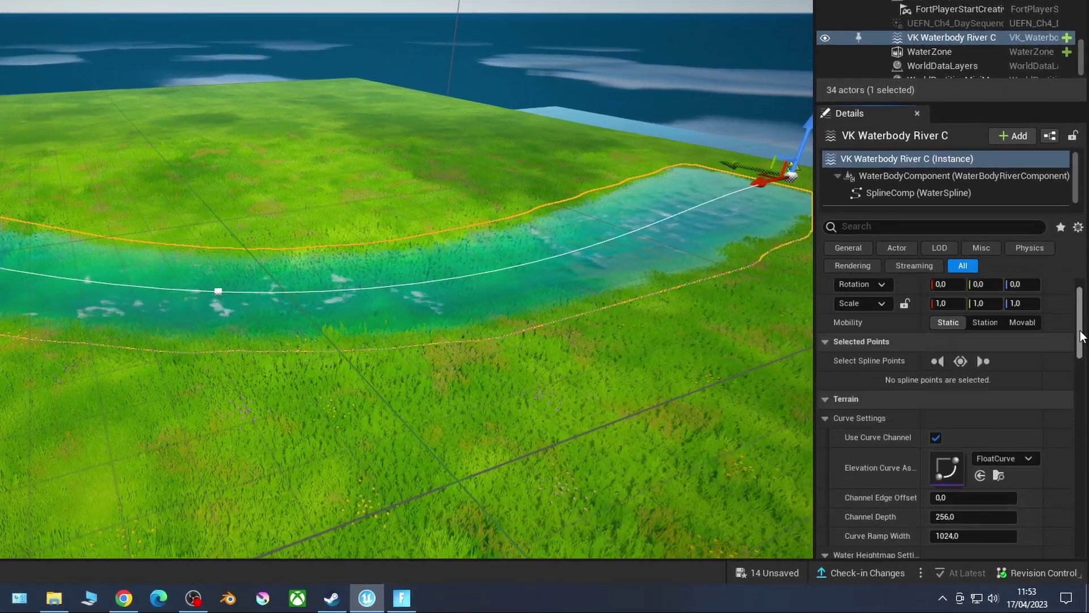
{"action": "left_click_drag", "start_coordinate": [1083, 347], "coordinate": [1083, 354]}
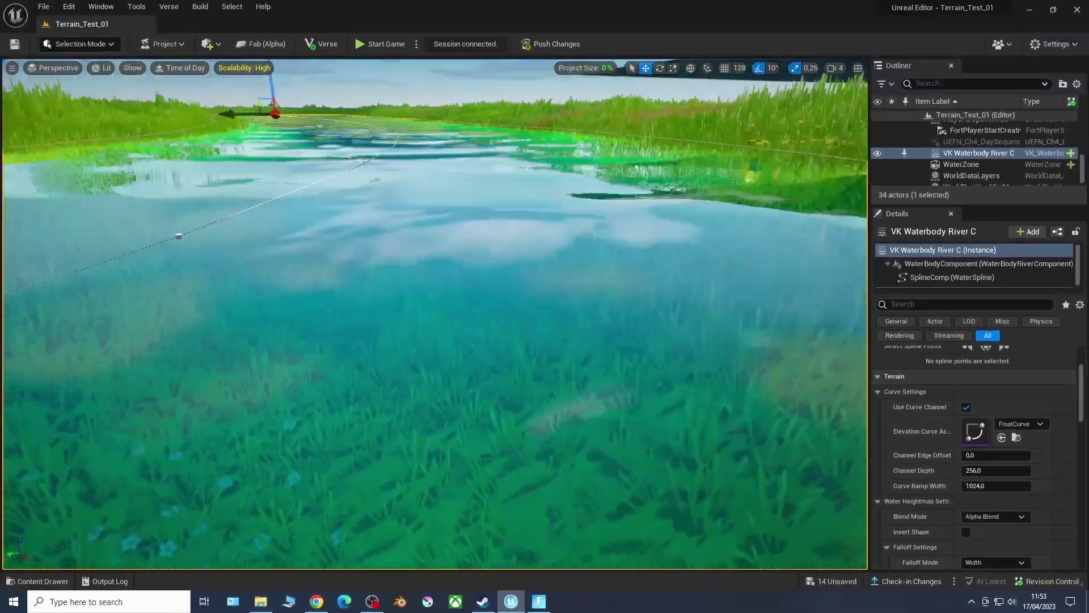
{"action": "right_click_drag", "start_coordinate": [434, 314], "coordinate": [433, 340]}
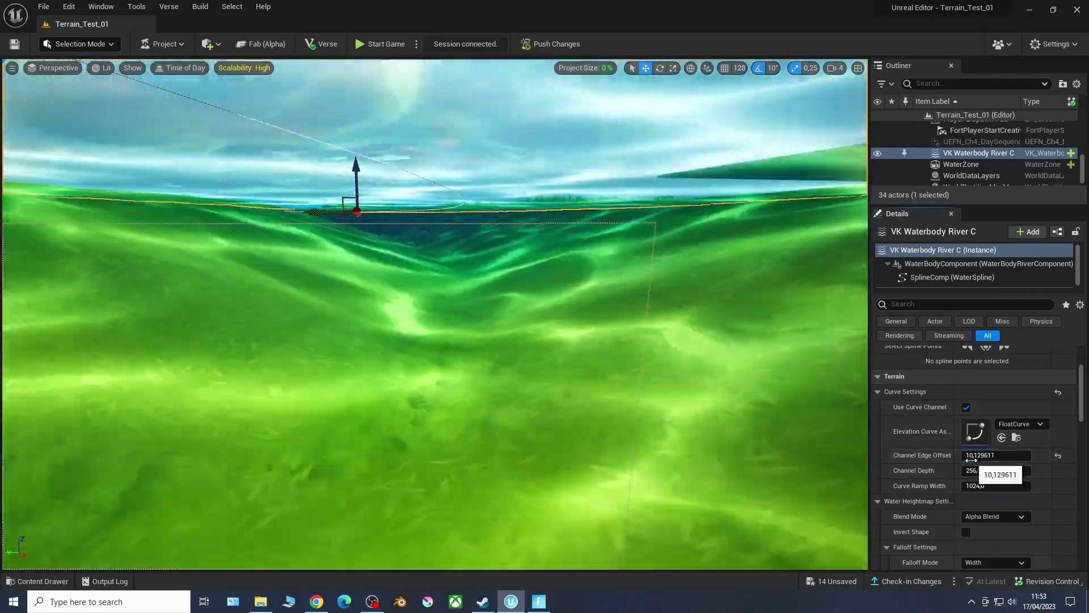
{"action": "left_click_drag", "start_coordinate": [995, 455], "coordinate": [980, 463]}
{"action": "type", "text": "100"}
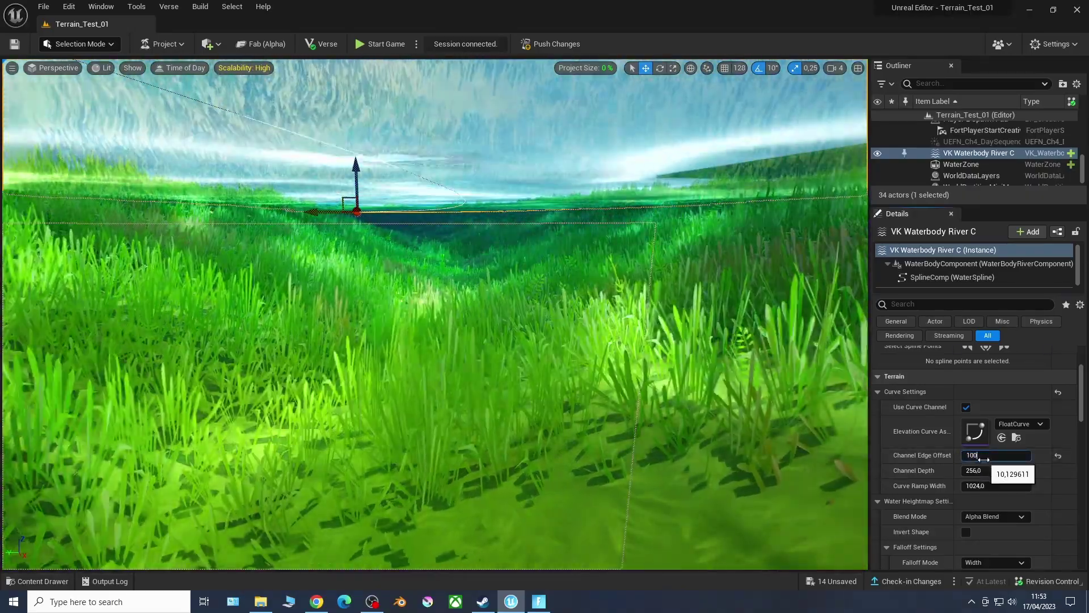
{"action": "key", "text": "Return"}
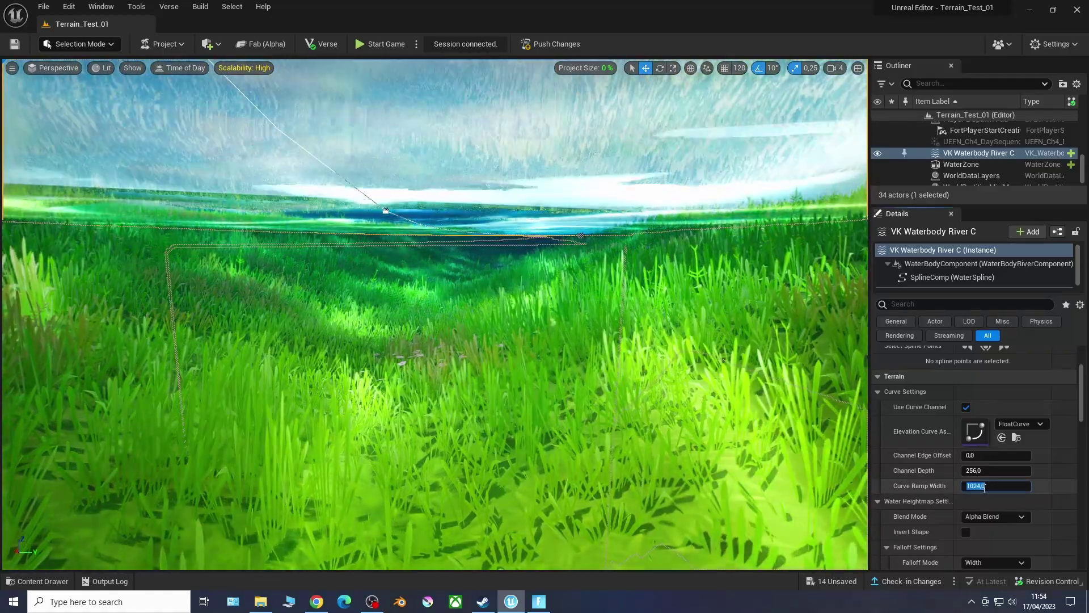
{"action": "type", "text": "100"}
Set Curve Ramp Width to 100, then 2000, inspecting the banks from above
{"action": "key", "text": "Return"}
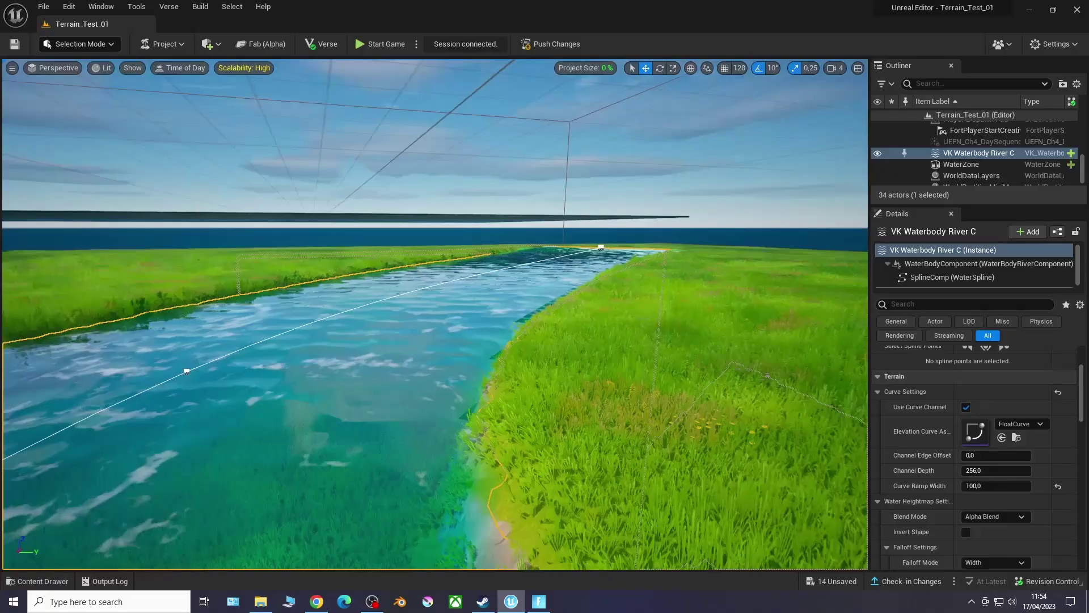
{"action": "mouse_move", "coordinate": [434, 316]}
{"action": "right_mouse_down"}
{"action": "mouse_move", "coordinate": [433, 340]}
{"action": "mouse_move", "coordinate": [435, 281]}
{"action": "mouse_move", "coordinate": [434, 293]}
{"action": "right_mouse_up"}
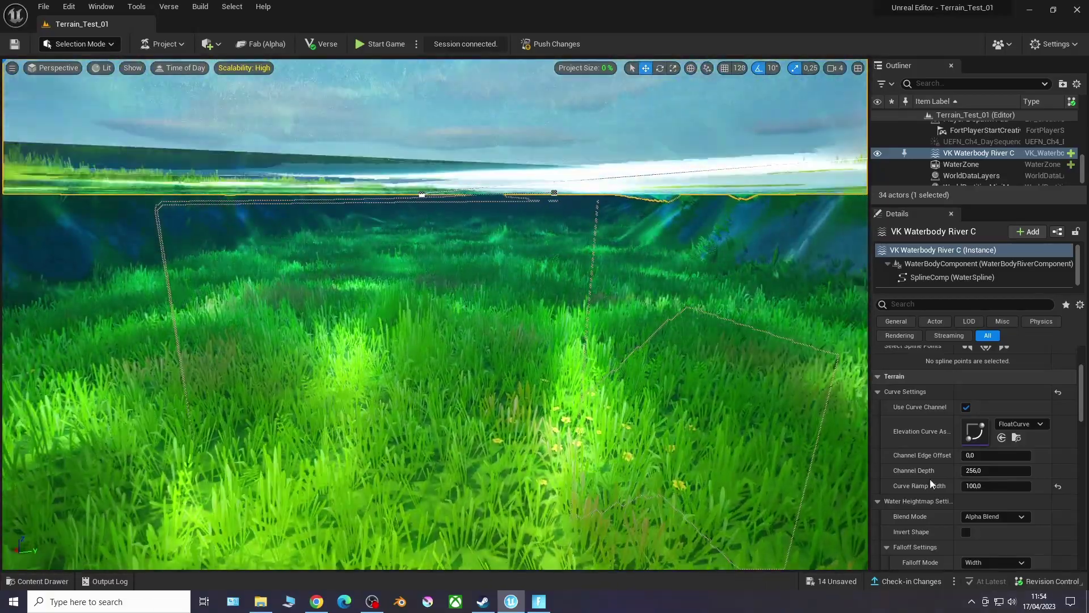
{"action": "left_click", "coordinate": [987, 486]}
{"action": "type", "text": "200"}
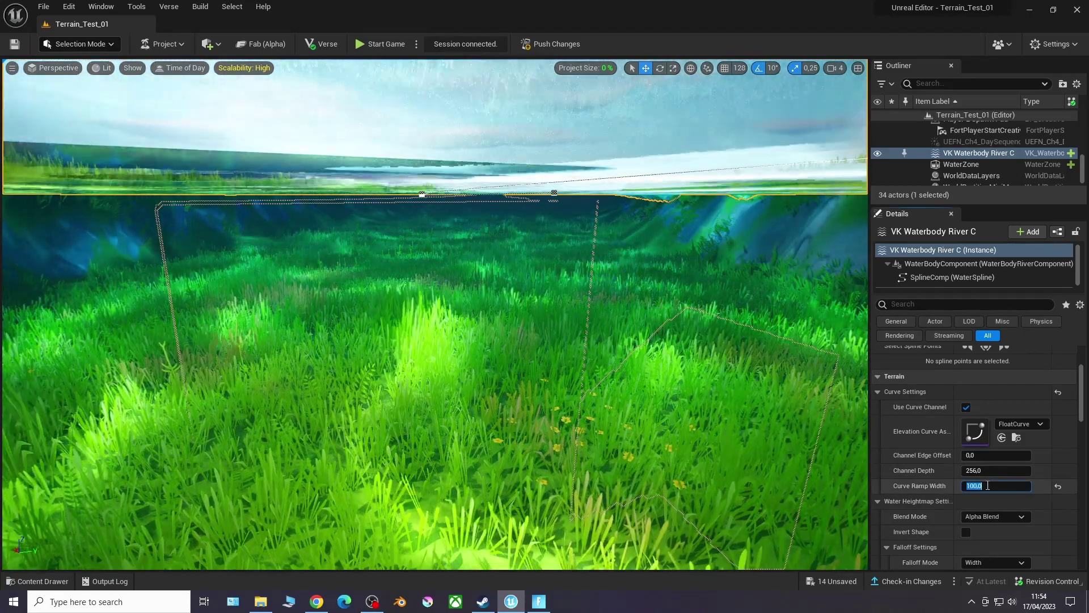
{"action": "type", "text": "0"}
{"action": "key", "text": "Return"}
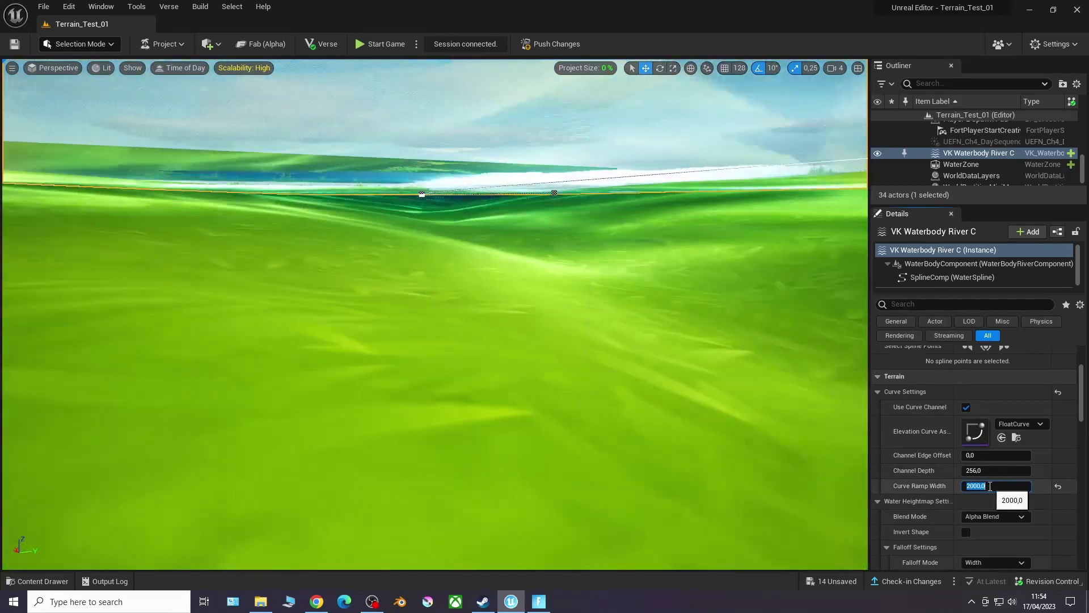
{"action": "right_click_drag", "start_coordinate": [514, 350], "coordinate": [515, 366]}
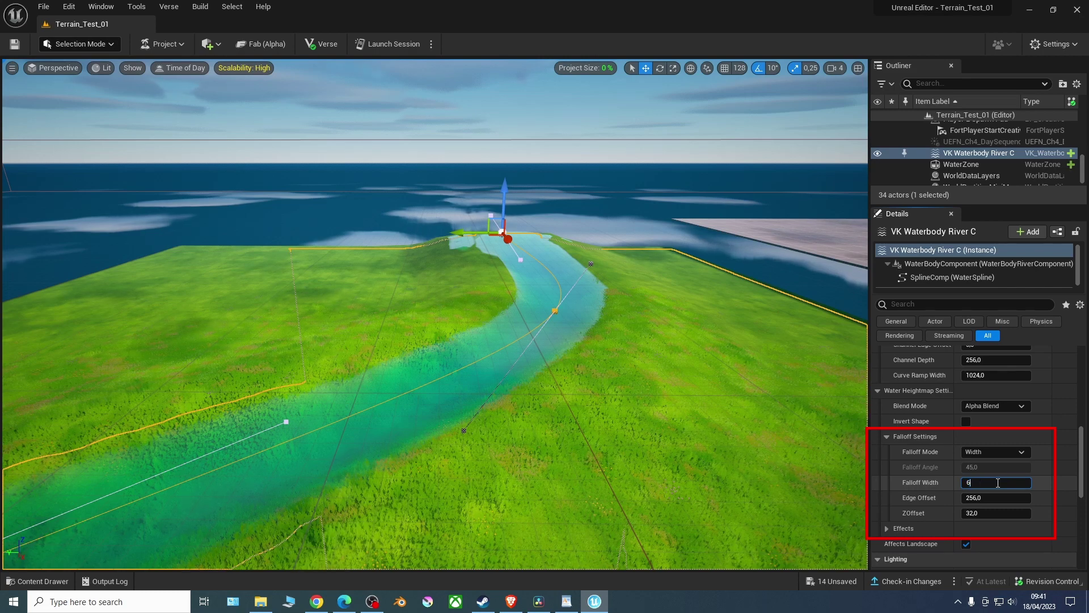
Try Falloff Widths 64, 256, 512 and Edge Offsets 64, 1024, 128 on the river
{"action": "key", "text": "Return"}
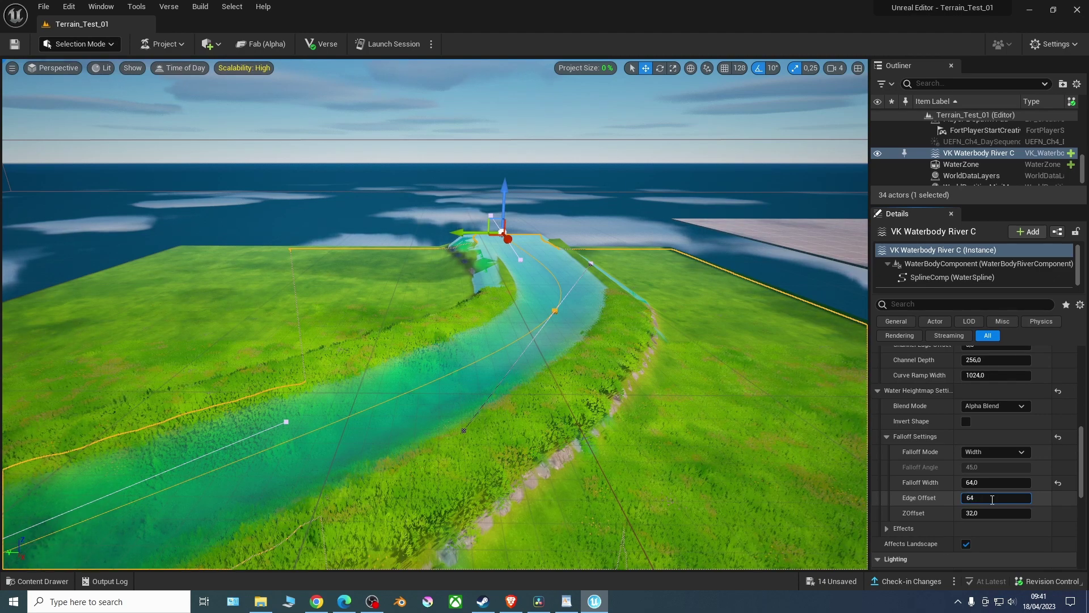
{"action": "key", "text": "Return"}
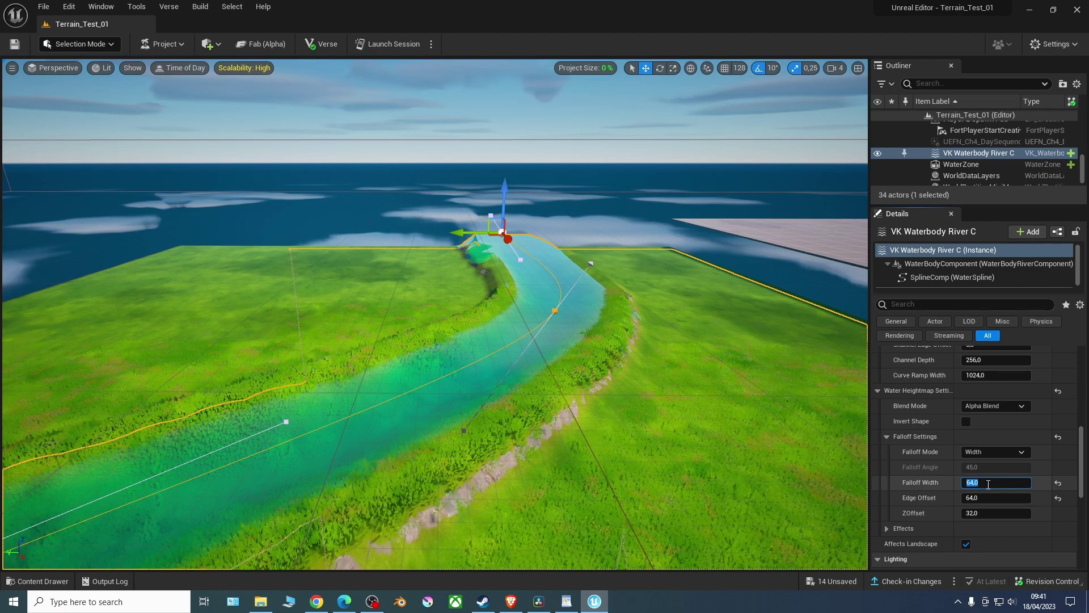
{"action": "key", "text": "Return"}
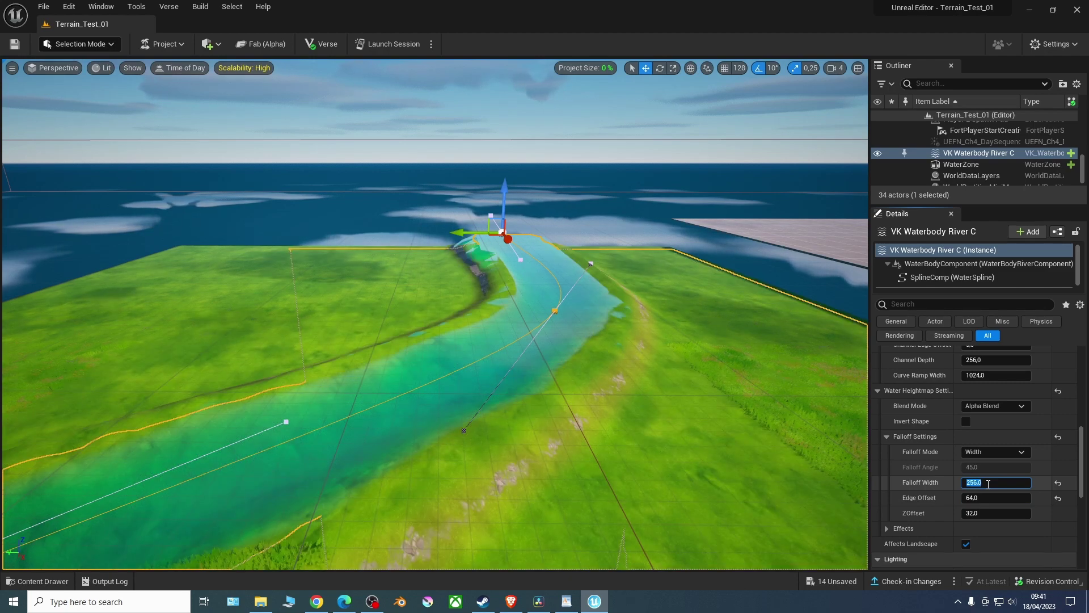
{"action": "left_click", "coordinate": [989, 499]}
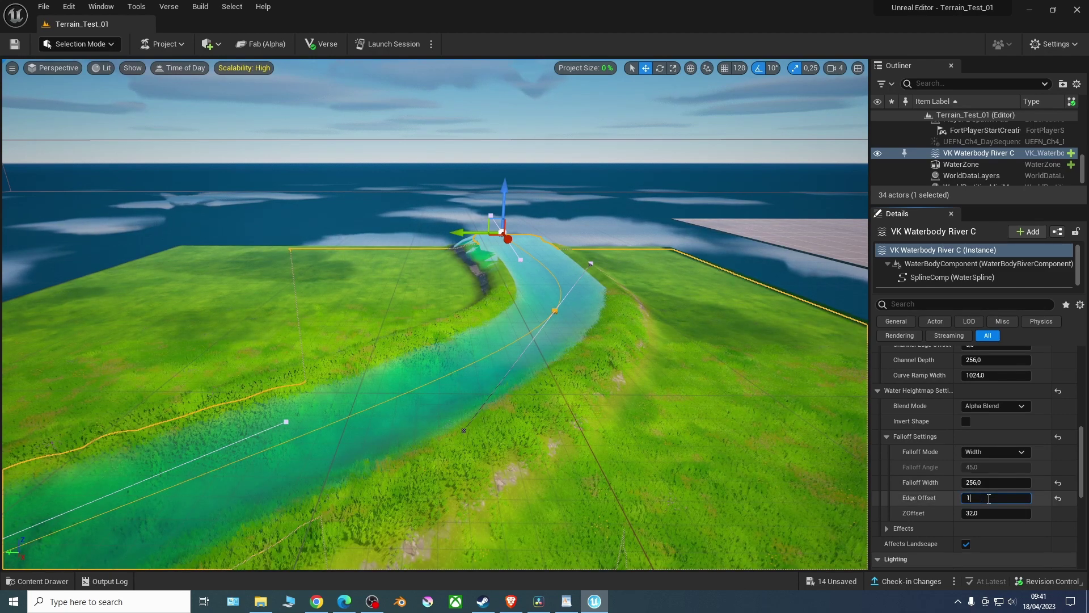
{"action": "type", "text": "4"}
{"action": "key", "text": "Return"}
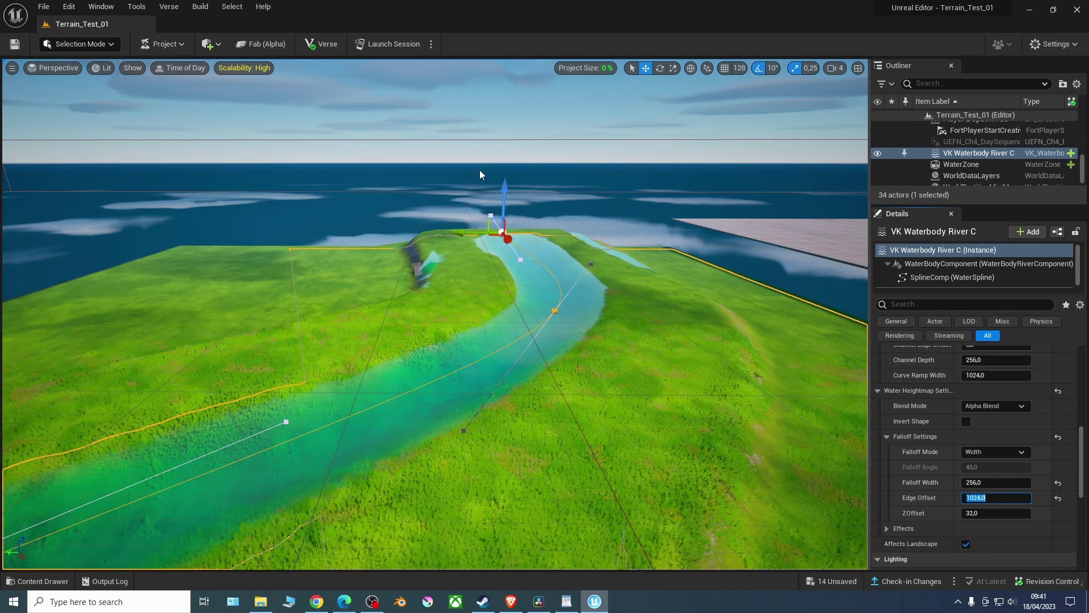
{"action": "left_click_drag", "start_coordinate": [506, 184], "coordinate": [503, 209]}
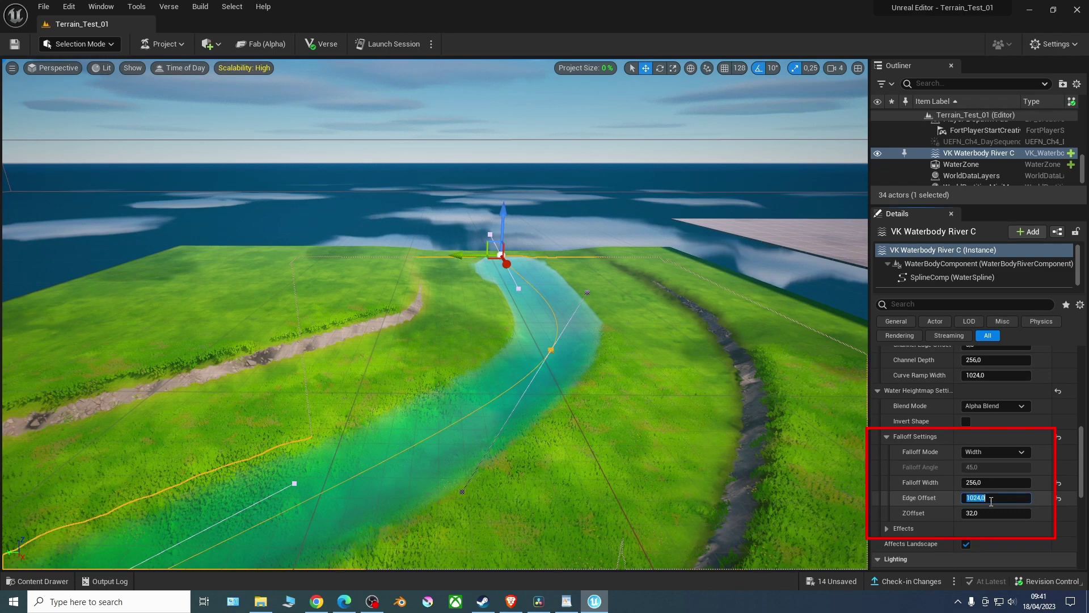
{"action": "type", "text": "8"}
{"action": "key", "text": "Return"}
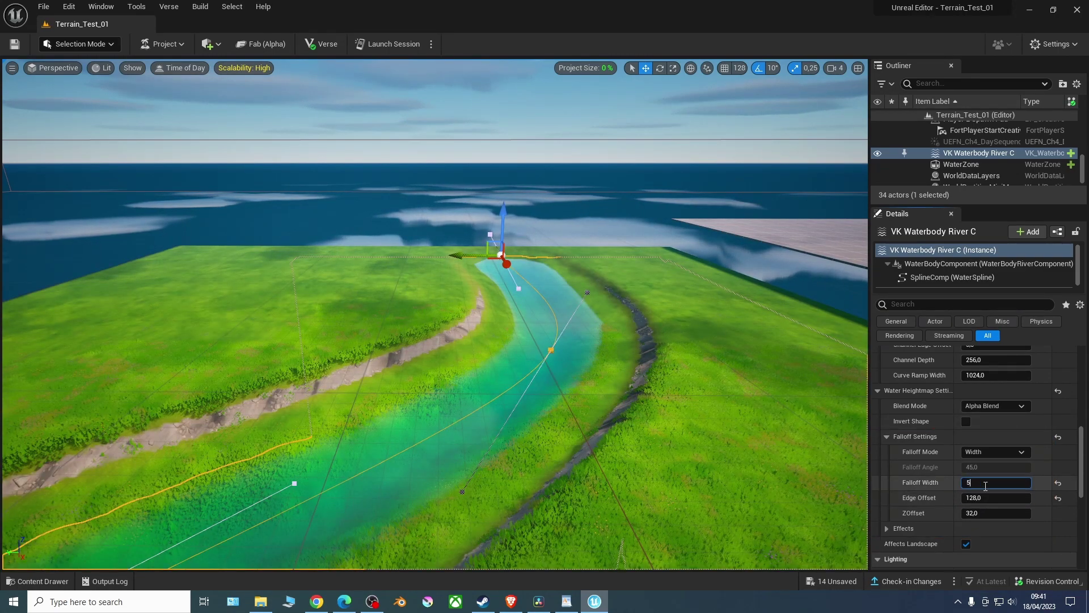
{"action": "key", "text": "Return"}
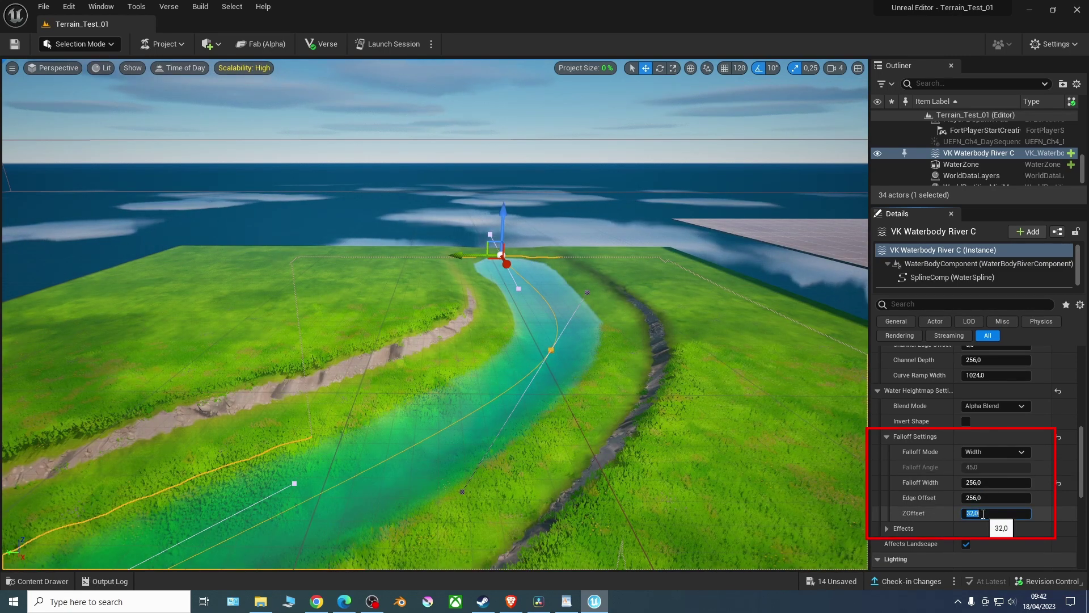
Step the river's Z Offset through 128, 256, 512 and 1024
{"action": "key", "text": "Return"}
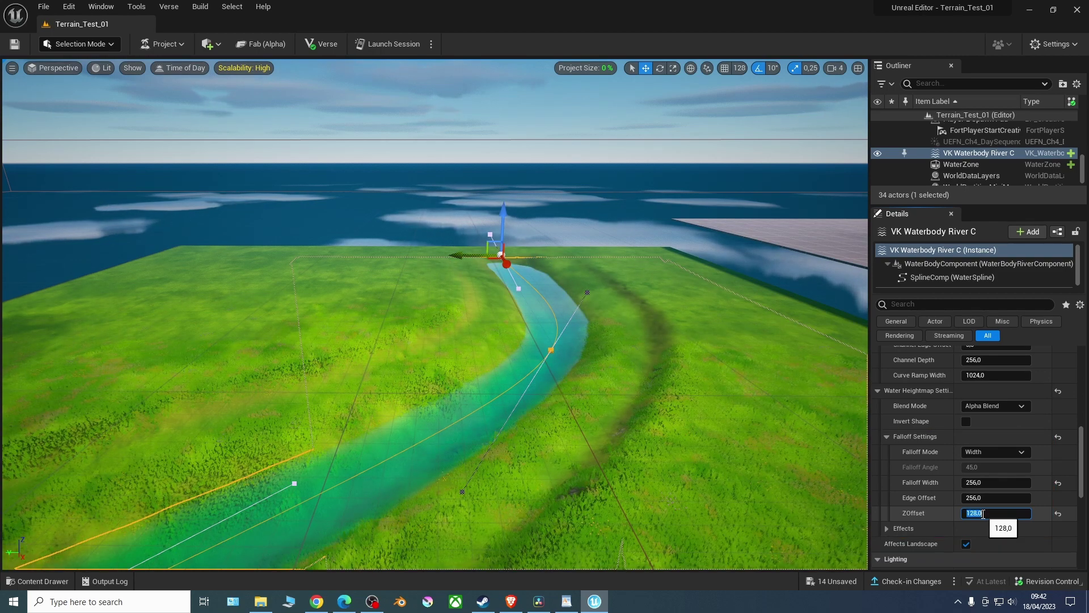
{"action": "key", "text": "Return"}
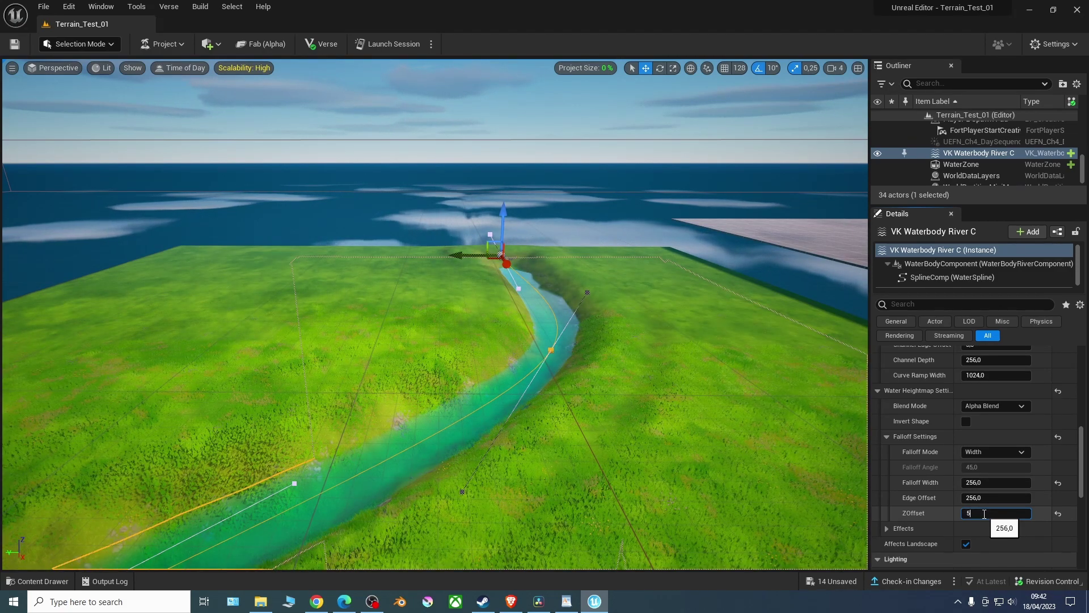
{"action": "key", "text": "Return"}
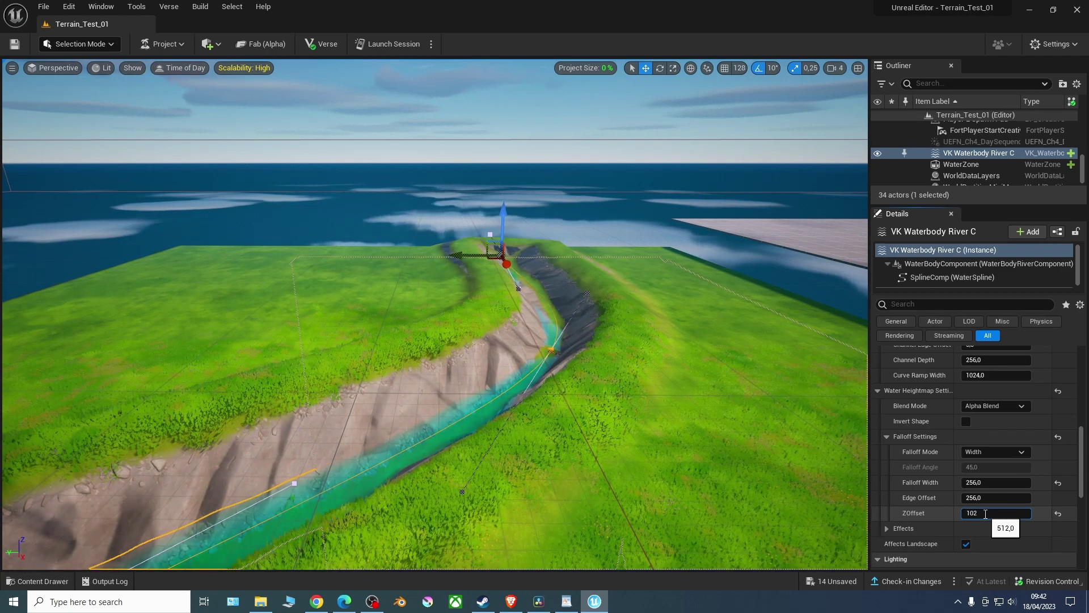
{"action": "key", "text": "Return"}
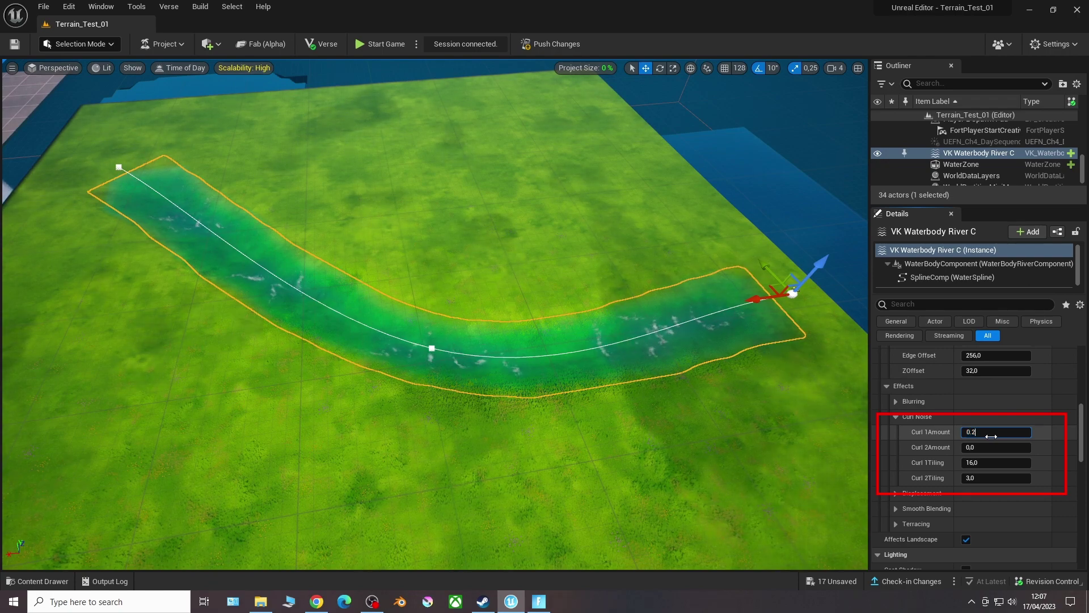
Try Curl 1Amount 0.2 and 0.6, reset it to 0, and set Curl 2Amount to 1.0
{"action": "key", "text": "Return"}
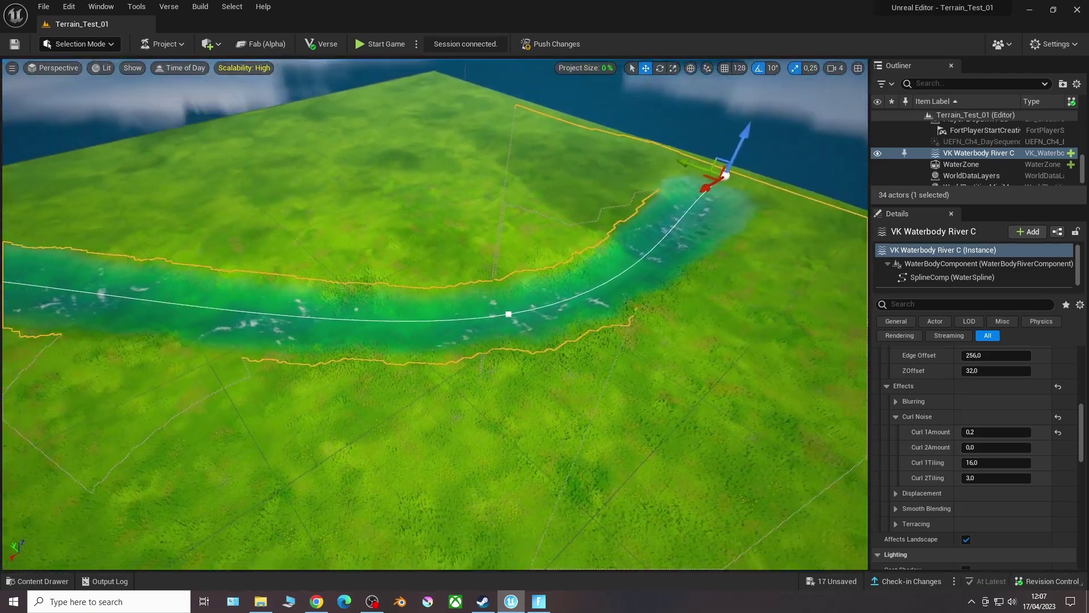
{"action": "left_click", "coordinate": [997, 432]}
{"action": "type", "text": "0.6"}
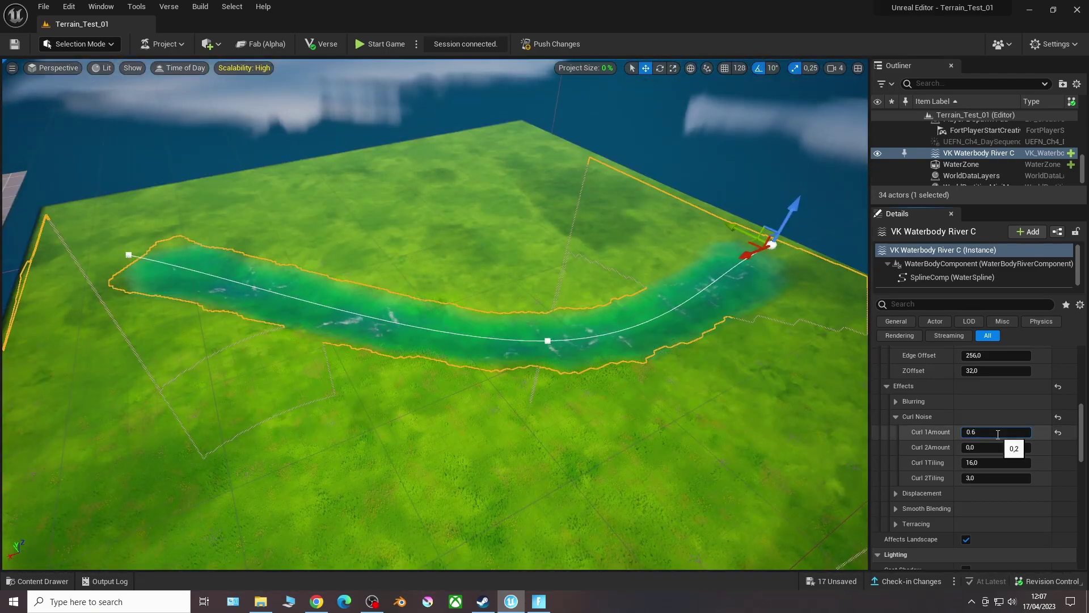
{"action": "type", "text": "0,6"}
{"action": "key", "text": "Return"}
{"action": "type", "text": "0"}
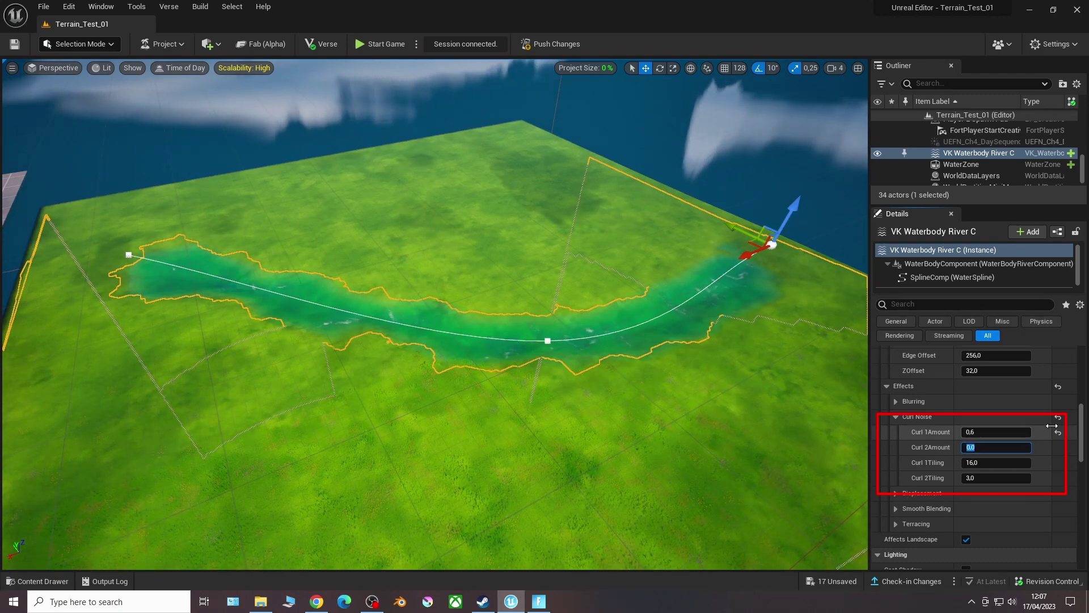
{"action": "key", "text": "Return"}
{"action": "left_click", "coordinate": [1004, 452]}
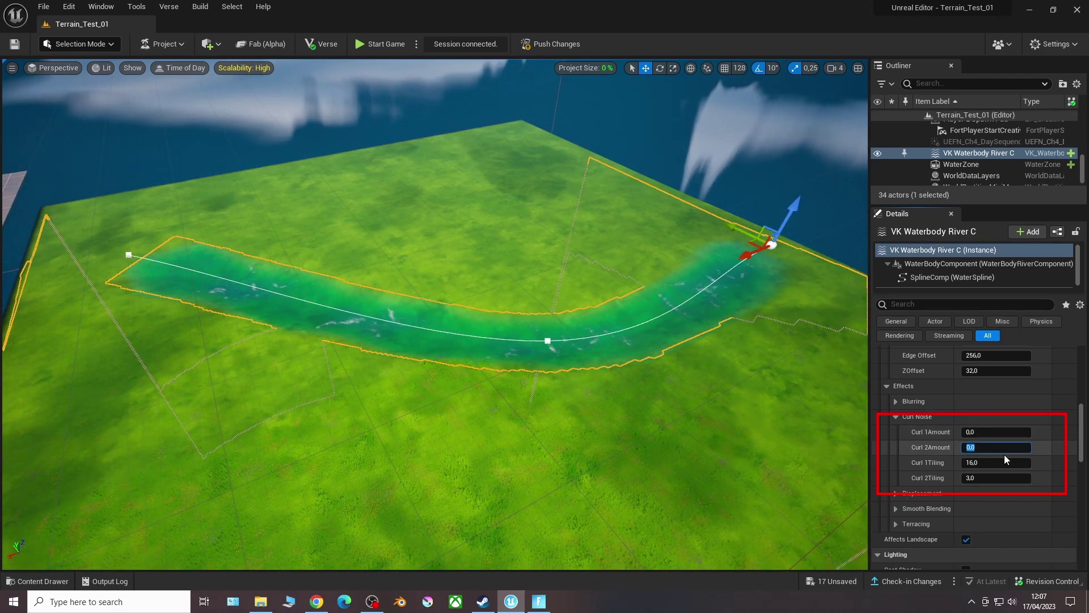
{"action": "type", "text": "0.2"}
{"action": "key", "text": "Return"}
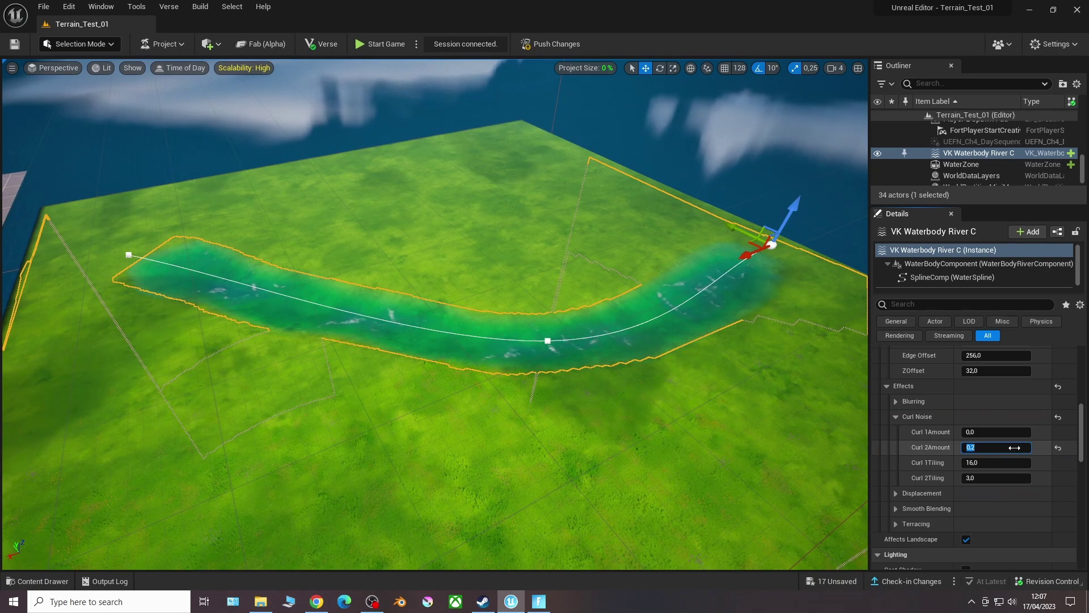
{"action": "left_click", "coordinate": [1018, 450]}
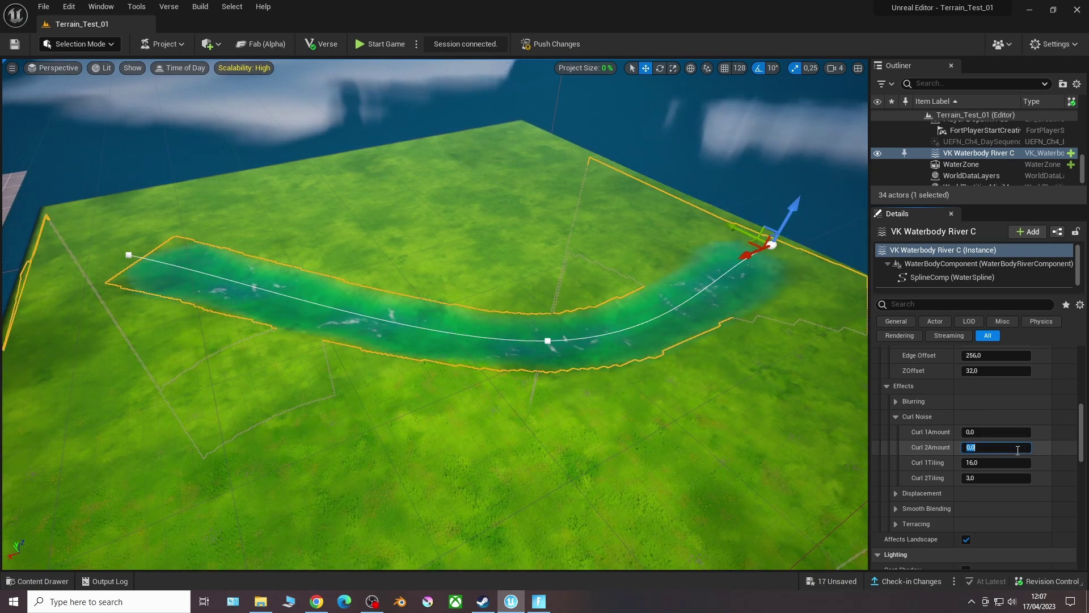
{"action": "type", "text": "1"}
{"action": "key", "text": "Return"}
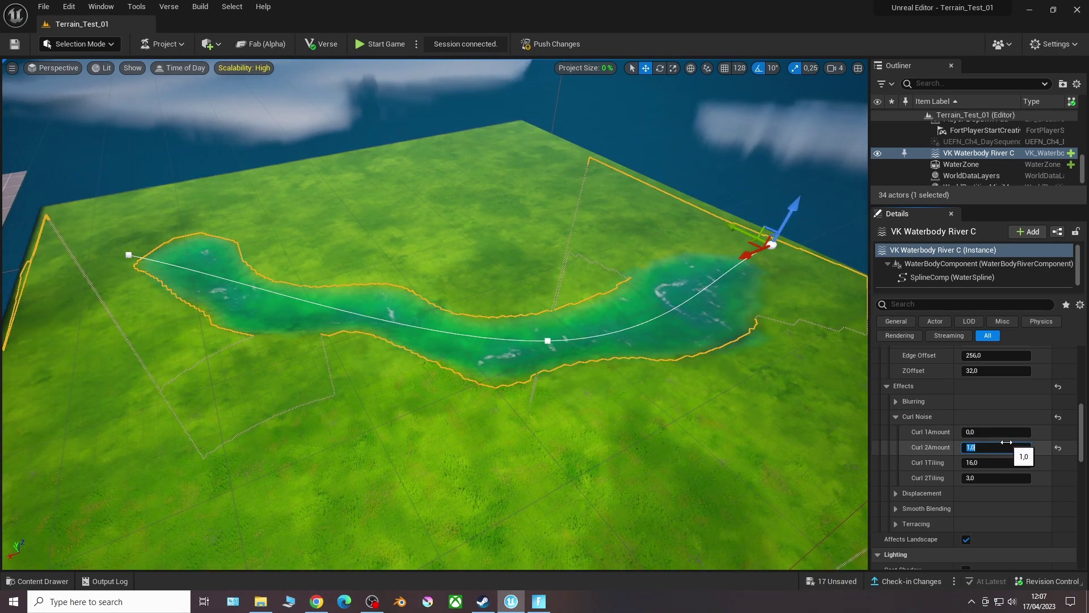
Set Curl 2Tiling to 3 after trying 6 and 12
{"action": "left_click", "coordinate": [993, 476]}
{"action": "type", "text": "6"}
{"action": "key", "text": "Return"}
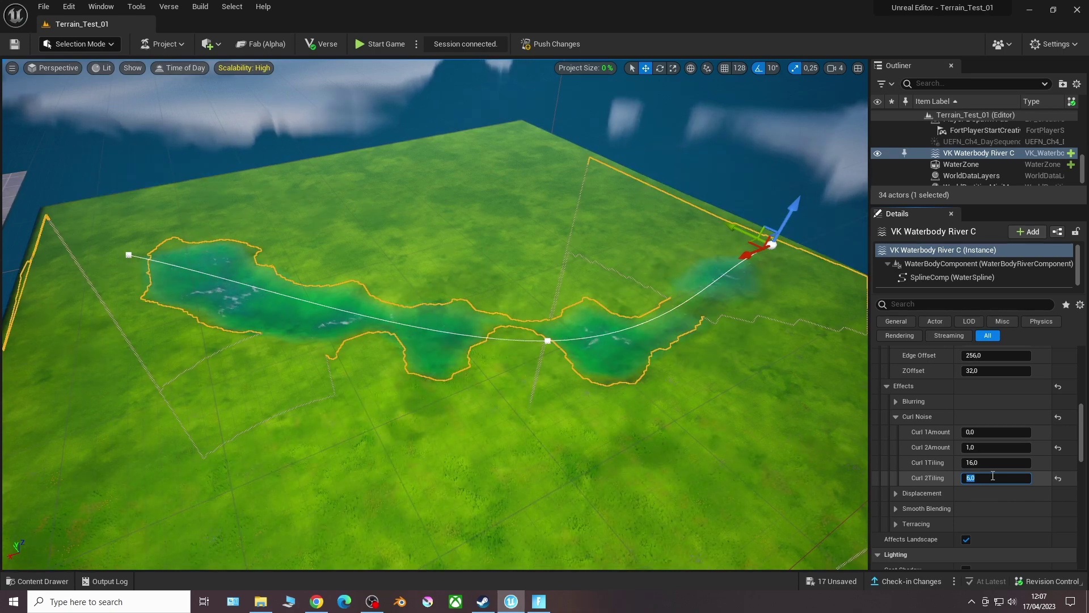
{"action": "type", "text": "12"}
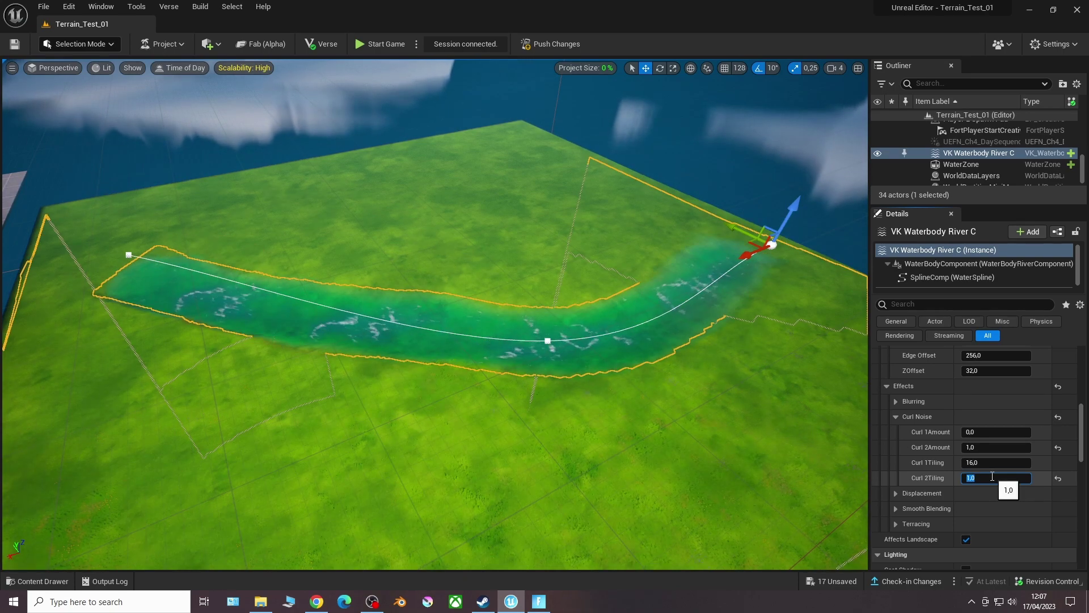
{"action": "key", "text": "Return"}
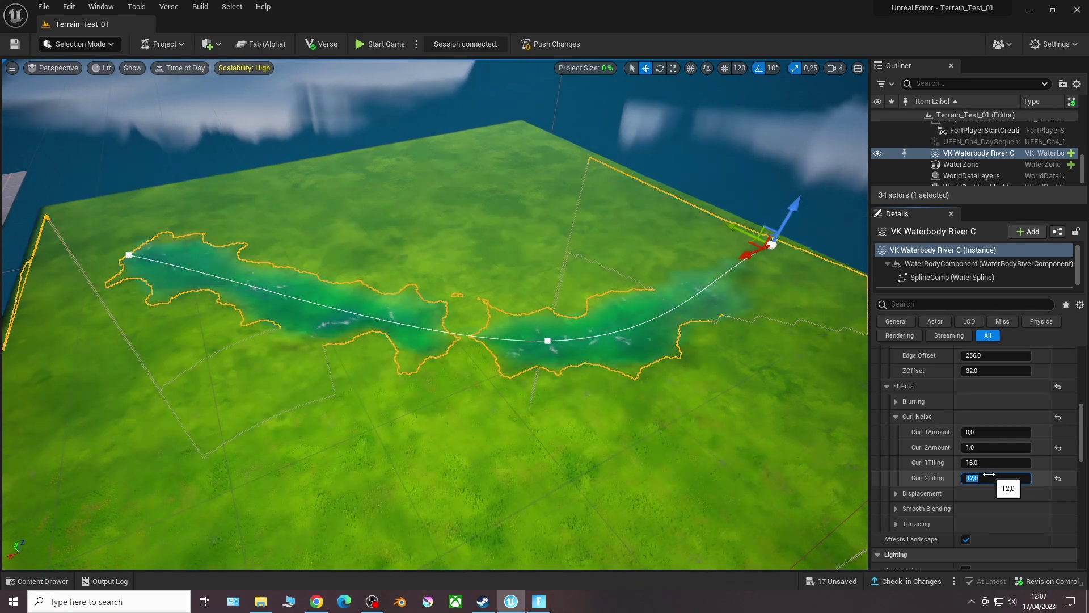
{"action": "type", "text": "3"}
{"action": "key", "text": "Return"}
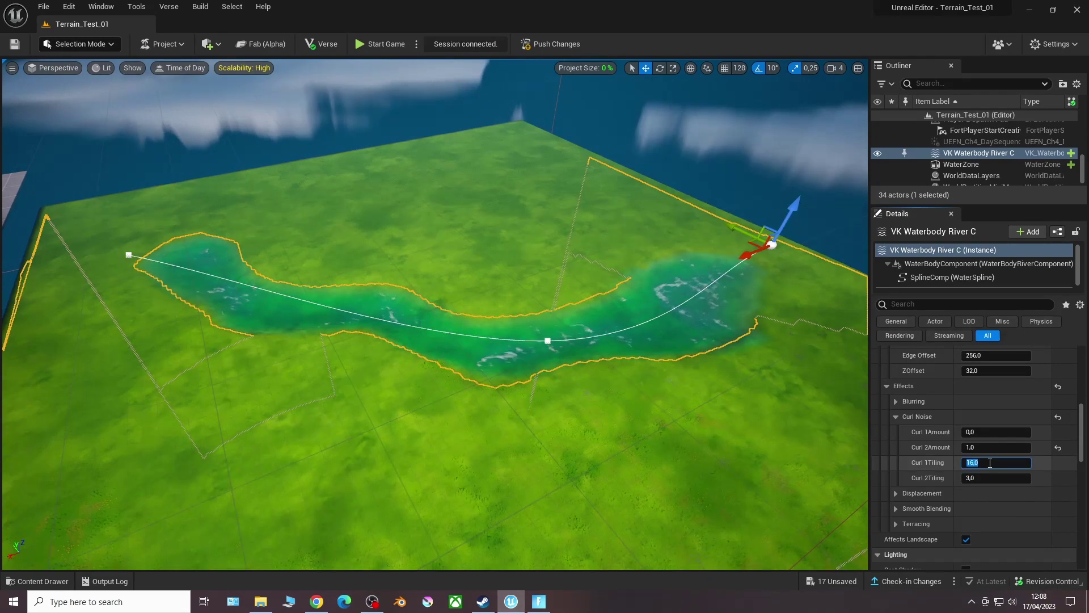
Settle Curl 1Amount at 0.8 and Curl 1Tiling at 32, then fly low over the river
{"action": "left_click", "coordinate": [982, 433]}
{"action": "type", "text": "0.2"}
{"action": "key", "text": "Return"}
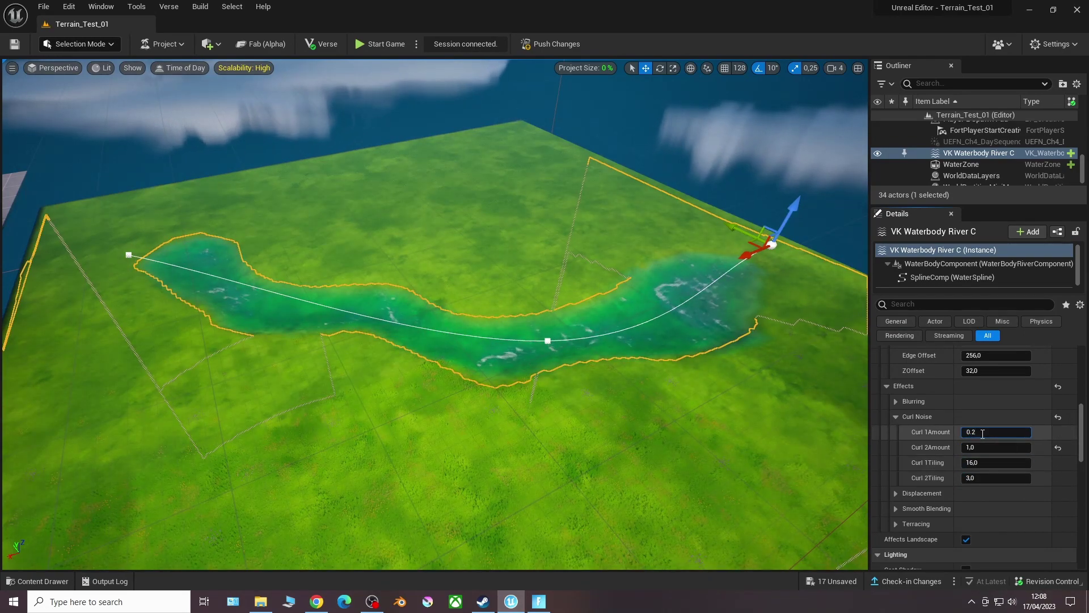
{"action": "left_click", "coordinate": [980, 461]}
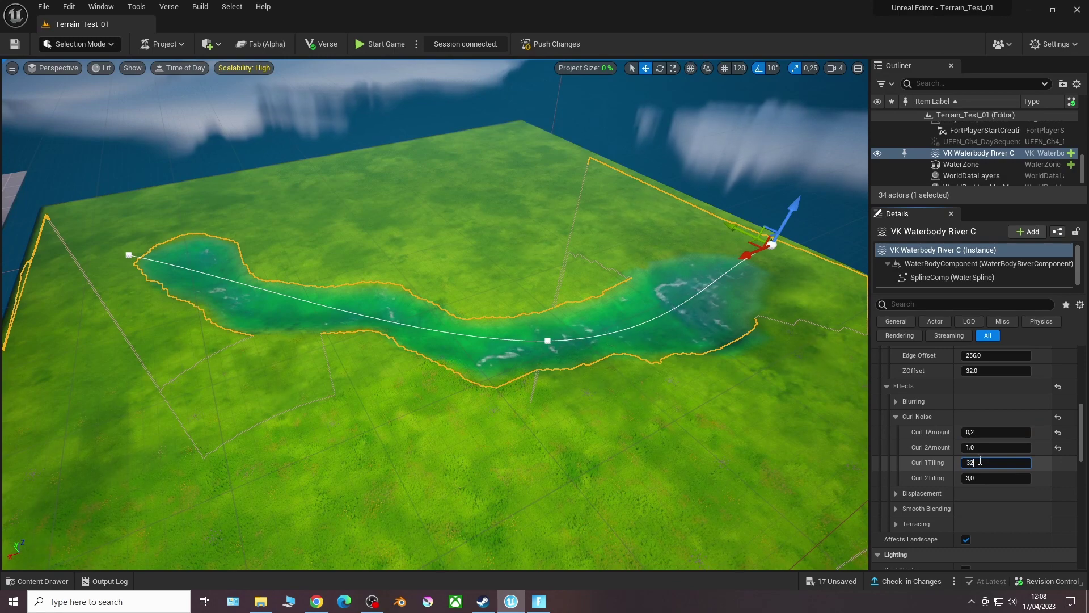
{"action": "type", "text": "32"}
{"action": "key", "text": "Return"}
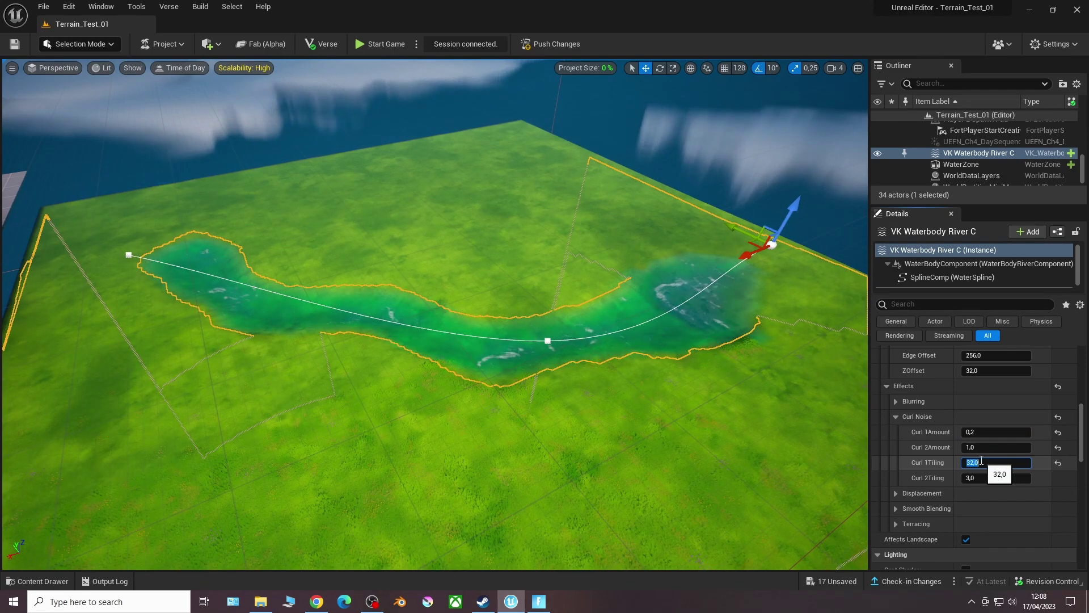
{"action": "type", "text": "4"}
{"action": "key", "text": "Return"}
{"action": "left_click", "coordinate": [979, 431]}
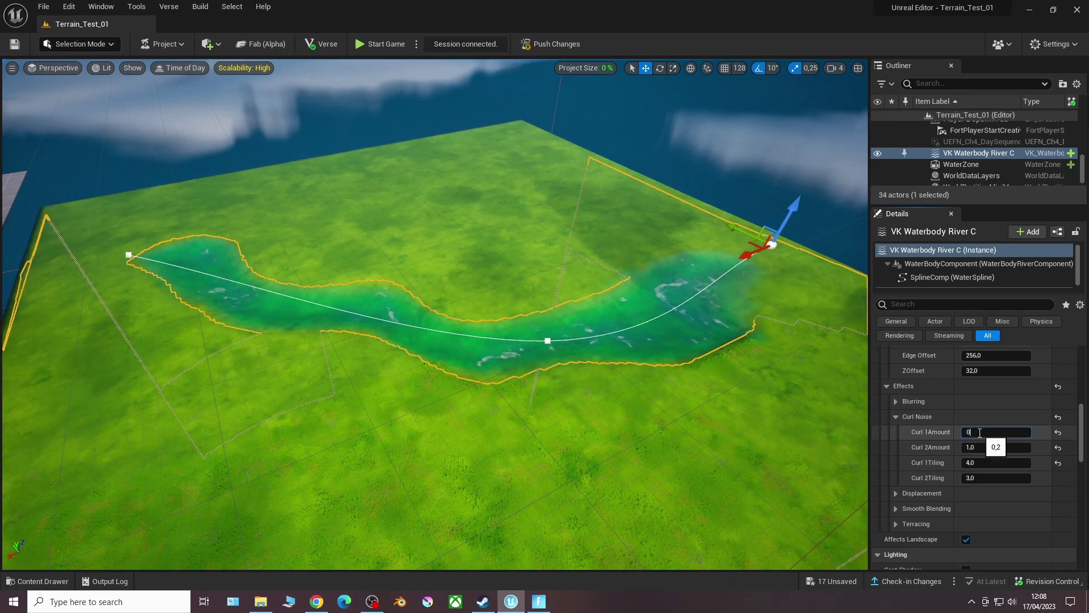
{"action": "type", "text": ".60.8"}
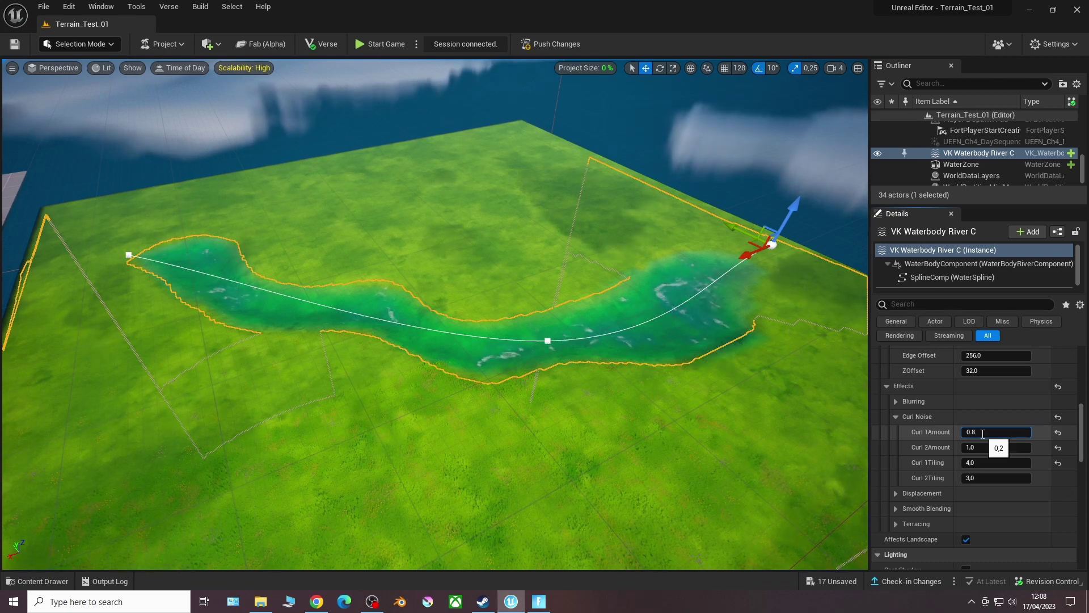
{"action": "key", "text": "Return"}
{"action": "left_click", "coordinate": [986, 461]}
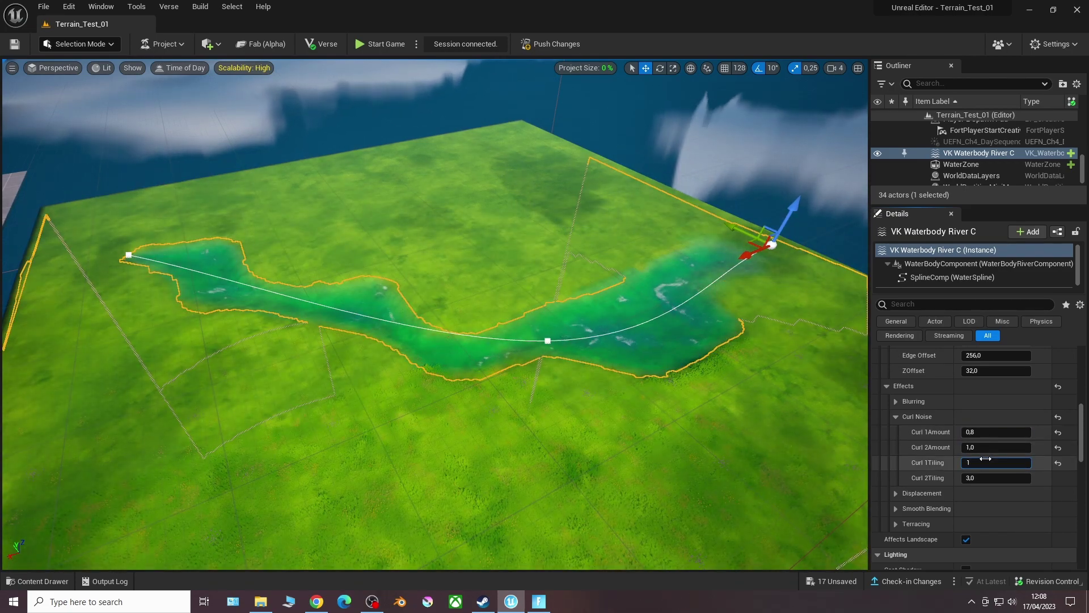
{"action": "type", "text": "16"}
{"action": "key", "text": "Return"}
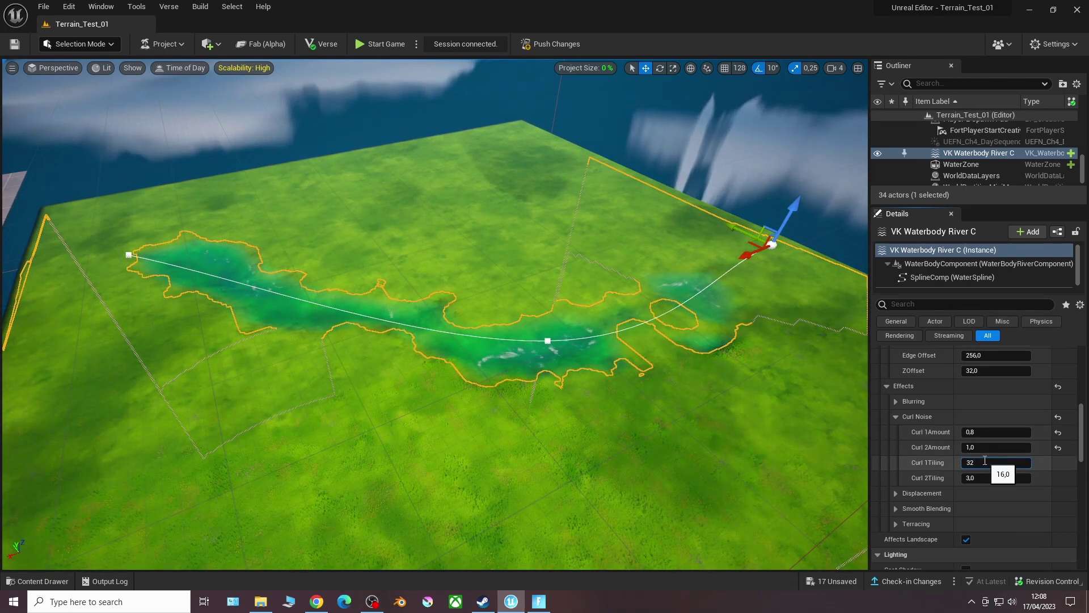
{"action": "key", "text": "Return"}
{"action": "right_click_drag", "start_coordinate": [434, 315], "coordinate": [366, 307]}
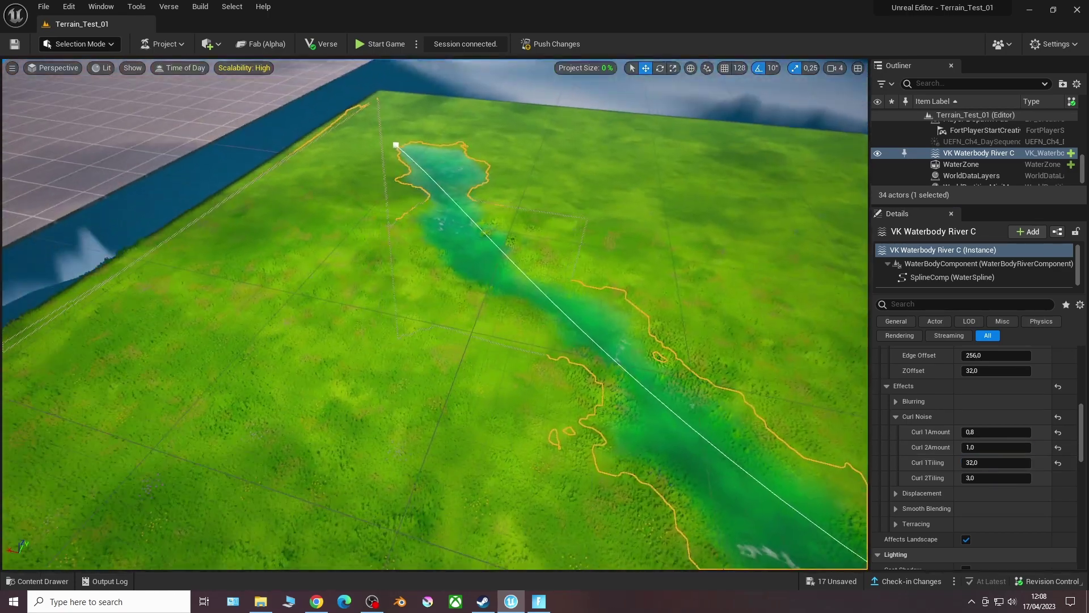
{"action": "right_click_drag", "start_coordinate": [435, 315], "coordinate": [434, 255]}
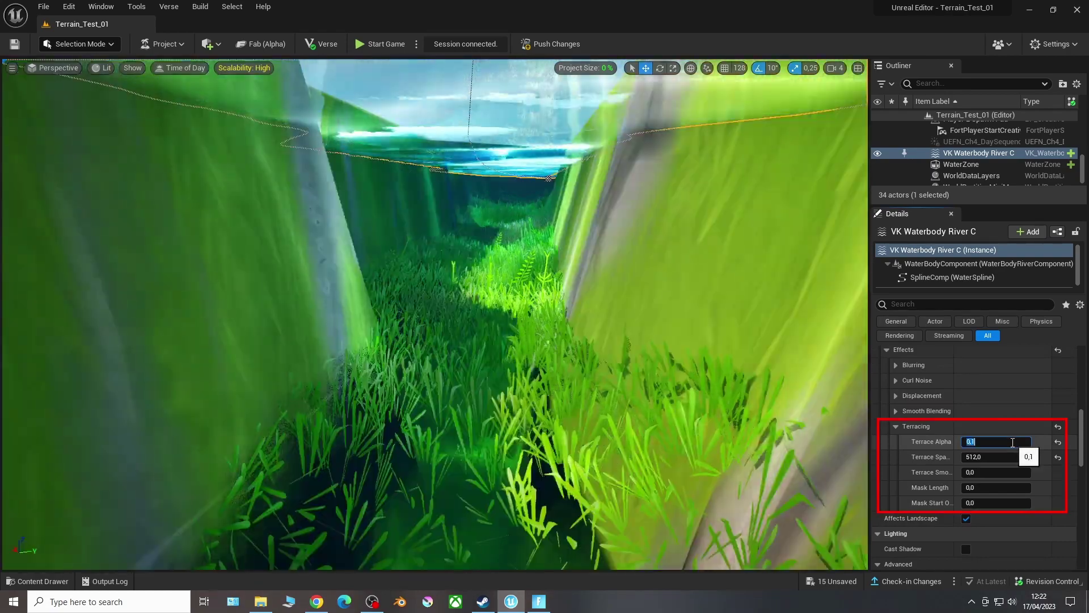
Reset Terrace Spacing to 256, frame the river, and lower the Terrace Smoothness value
{"action": "left_click", "coordinate": [1058, 457]}
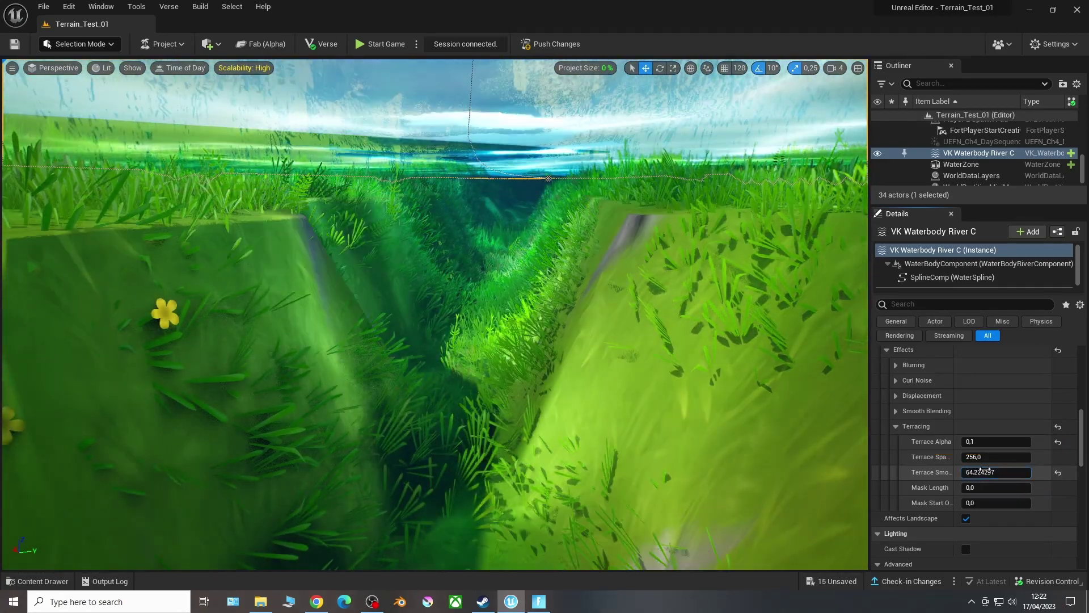
{"action": "key", "text": "f"}
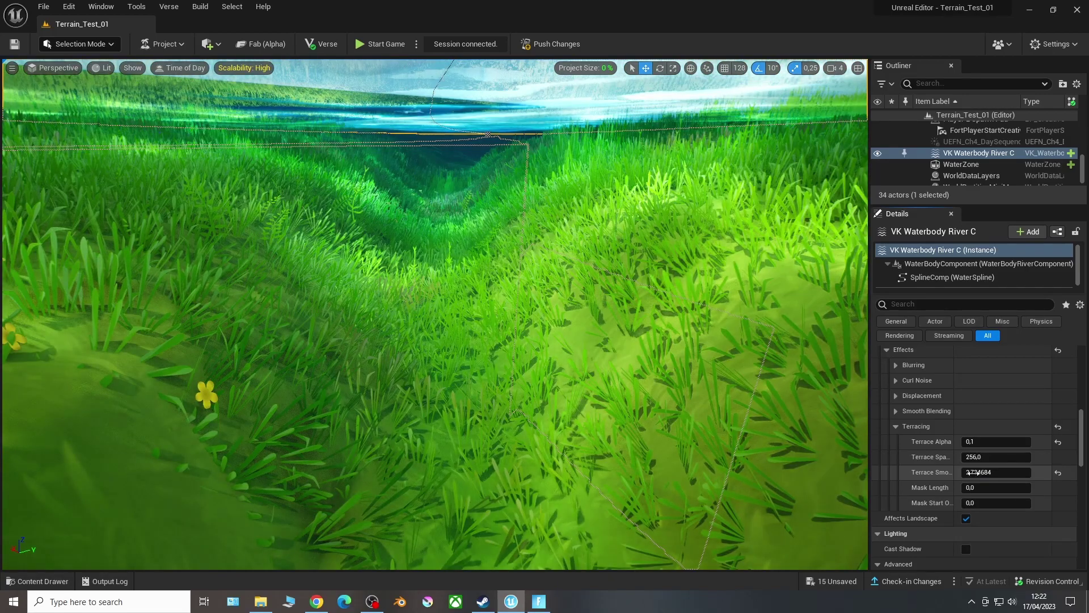
{"action": "left_click_drag", "start_coordinate": [970, 472], "coordinate": [1000, 468]}
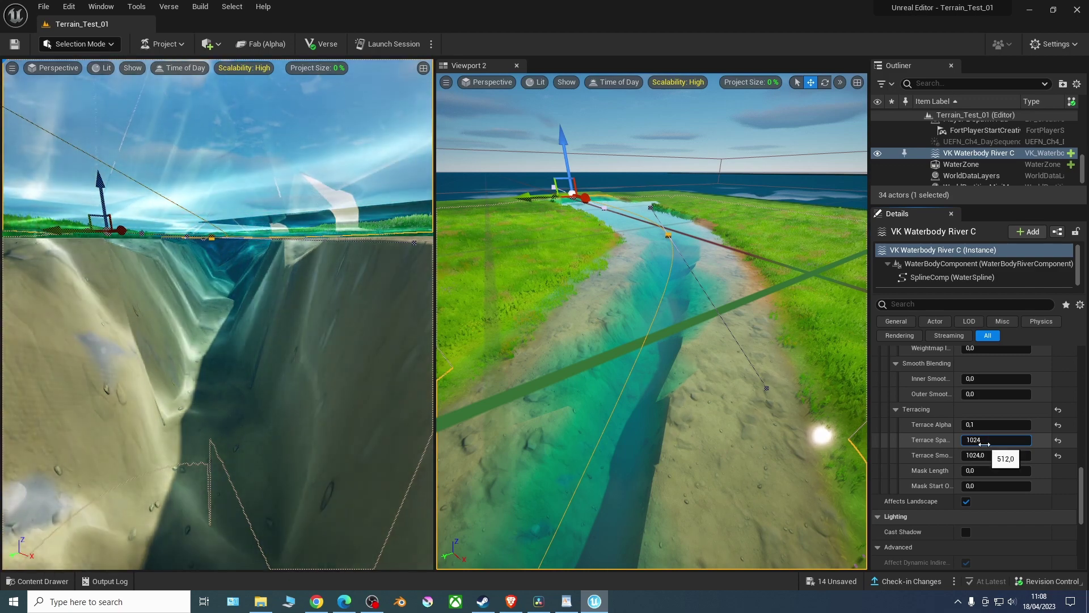
Try Terrace Spacing 1024, inspect the river, then settle spacing back at 256
{"action": "key", "text": "Return"}
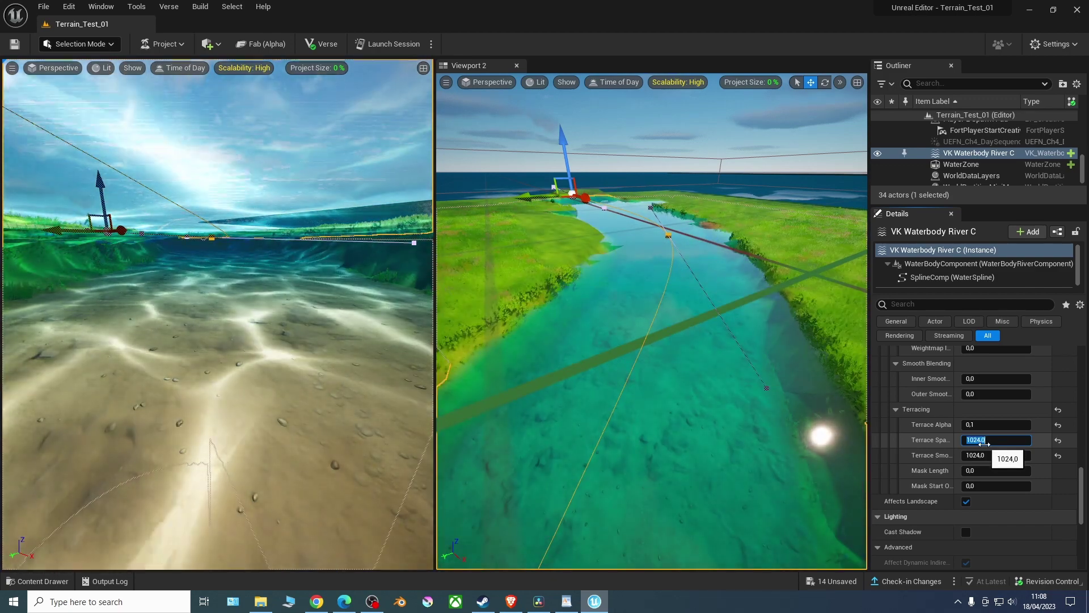
{"action": "mouse_move", "coordinate": [800, 455]}
{"action": "right_mouse_down"}
{"action": "mouse_move", "coordinate": [767, 464]}
{"action": "mouse_move", "coordinate": [731, 417]}
{"action": "right_mouse_up"}
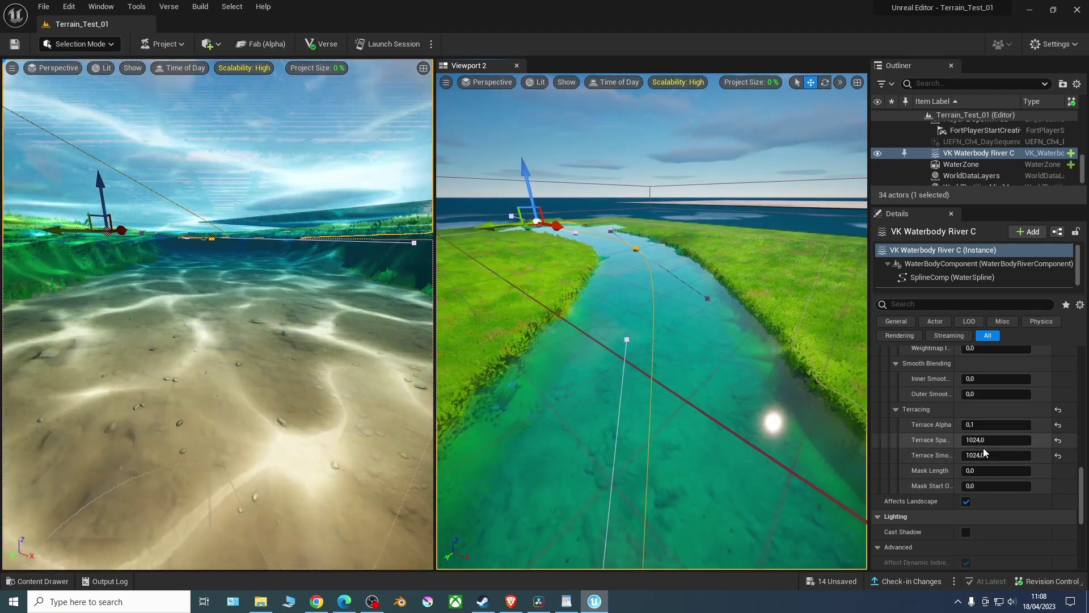
{"action": "left_click", "coordinate": [983, 441]}
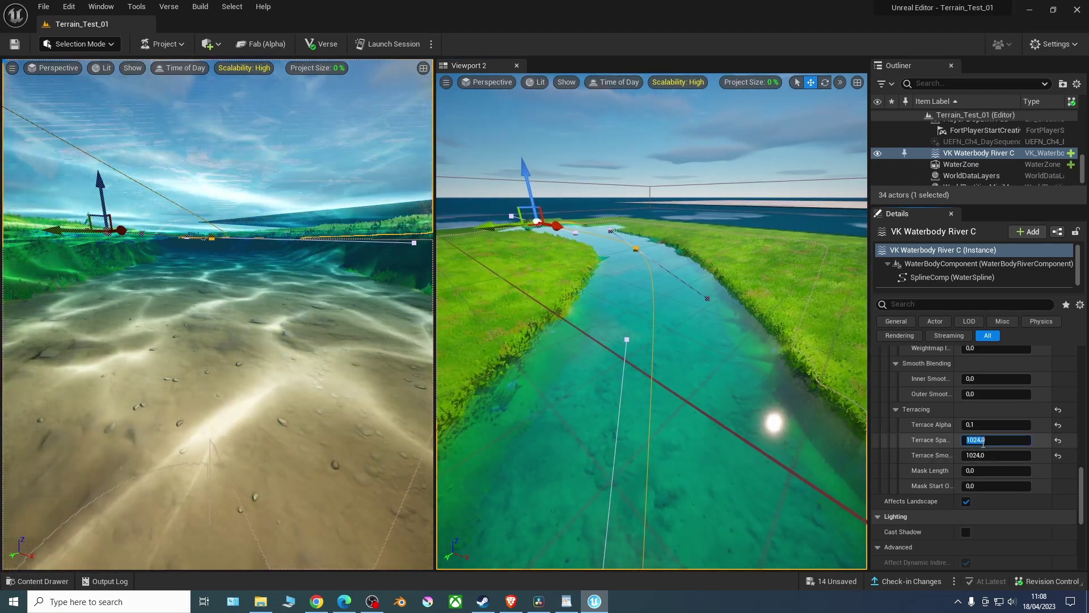
{"action": "type", "text": "256"}
{"action": "key", "text": "Return"}
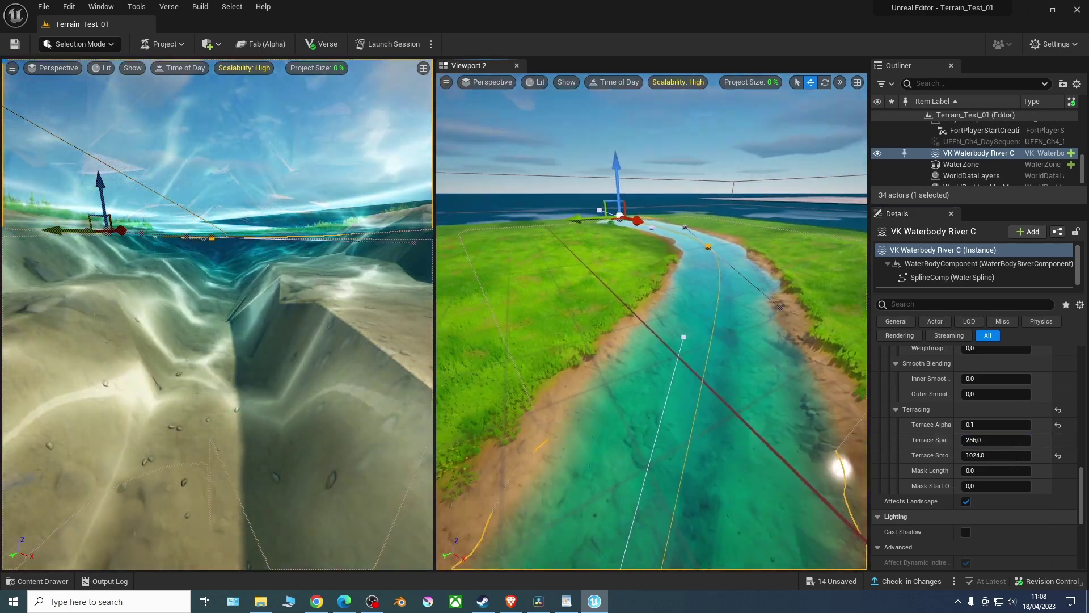
{"action": "right_click_drag", "start_coordinate": [680, 383], "coordinate": [715, 383]}
{"action": "right_click_drag", "start_coordinate": [653, 324], "coordinate": [652, 306]}
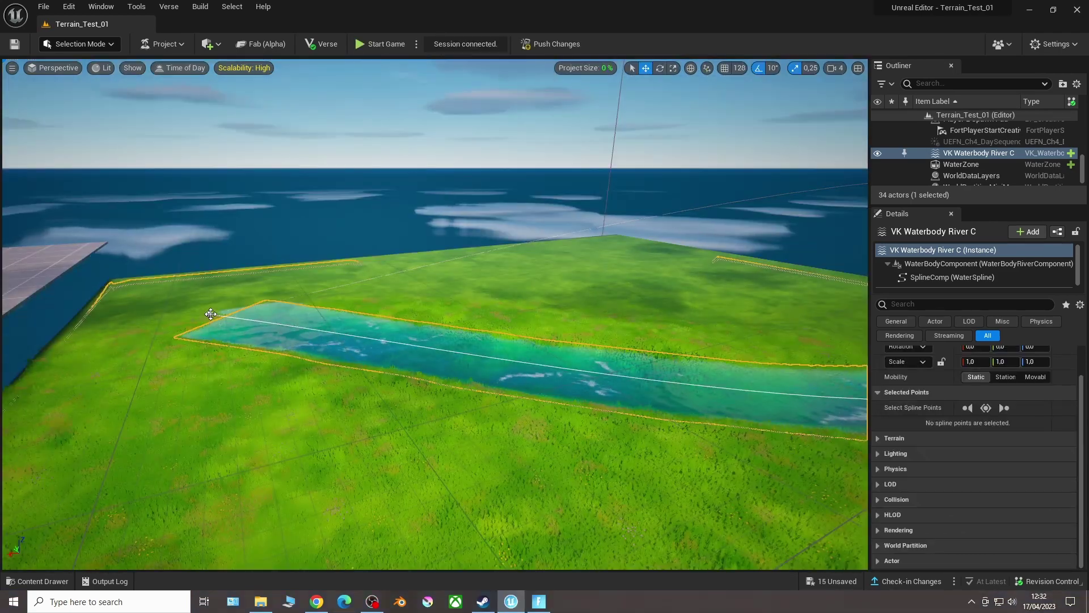
Raise the river's left-end spline point to about Z 1325 and orbit to view it
{"action": "left_click", "coordinate": [211, 314]}
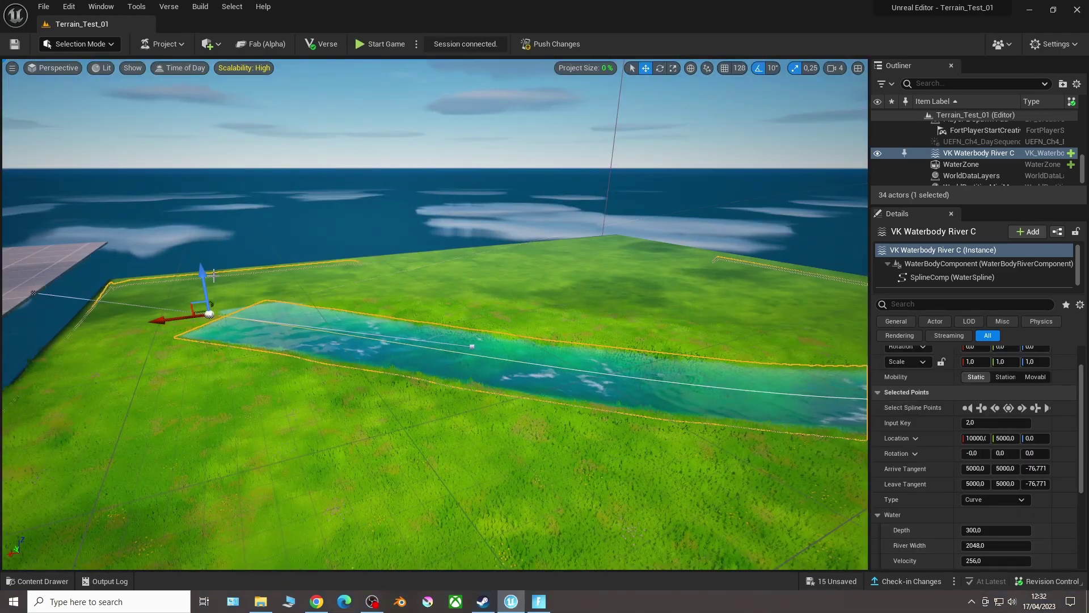
{"action": "left_click_drag", "start_coordinate": [202, 273], "coordinate": [207, 227]}
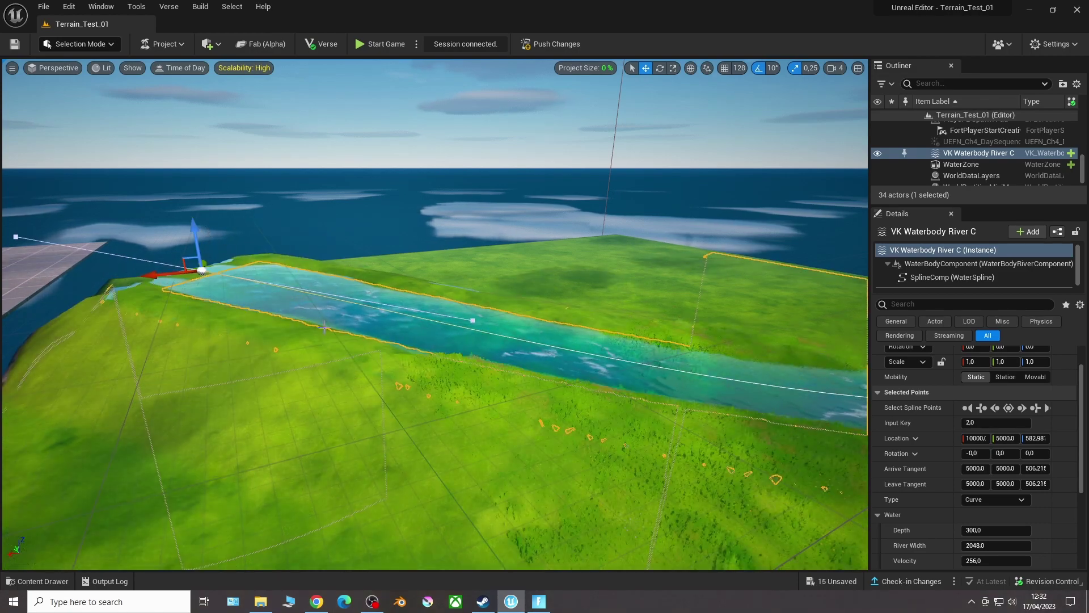
{"action": "mouse_move", "coordinate": [206, 227]}
{"action": "right_mouse_down"}
{"action": "mouse_move", "coordinate": [256, 238]}
{"action": "mouse_move", "coordinate": [264, 280]}
{"action": "right_mouse_up"}
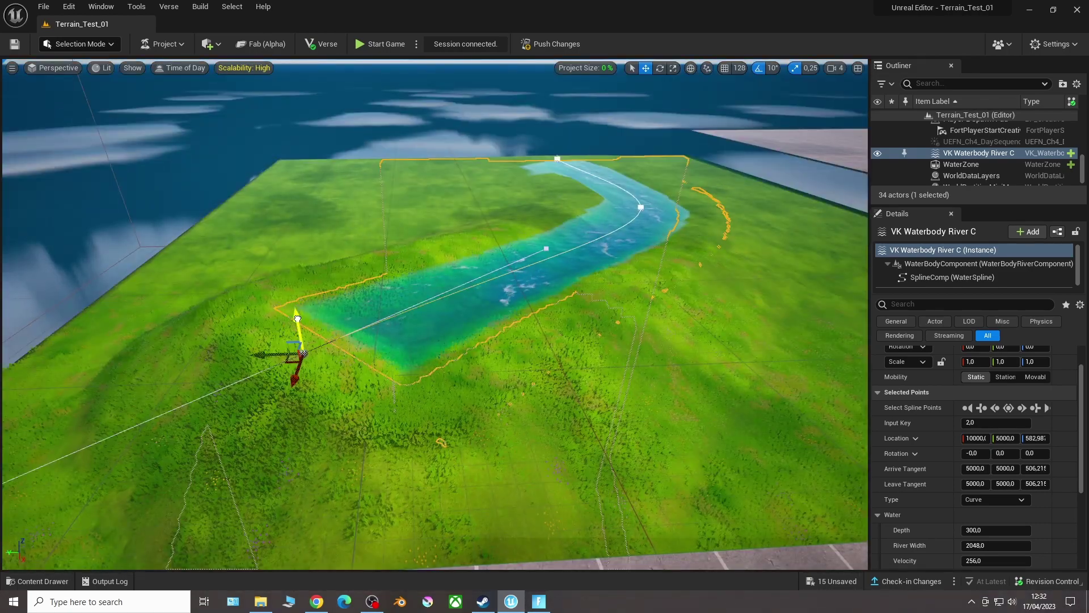
{"action": "left_click_drag", "start_coordinate": [296, 317], "coordinate": [315, 209]}
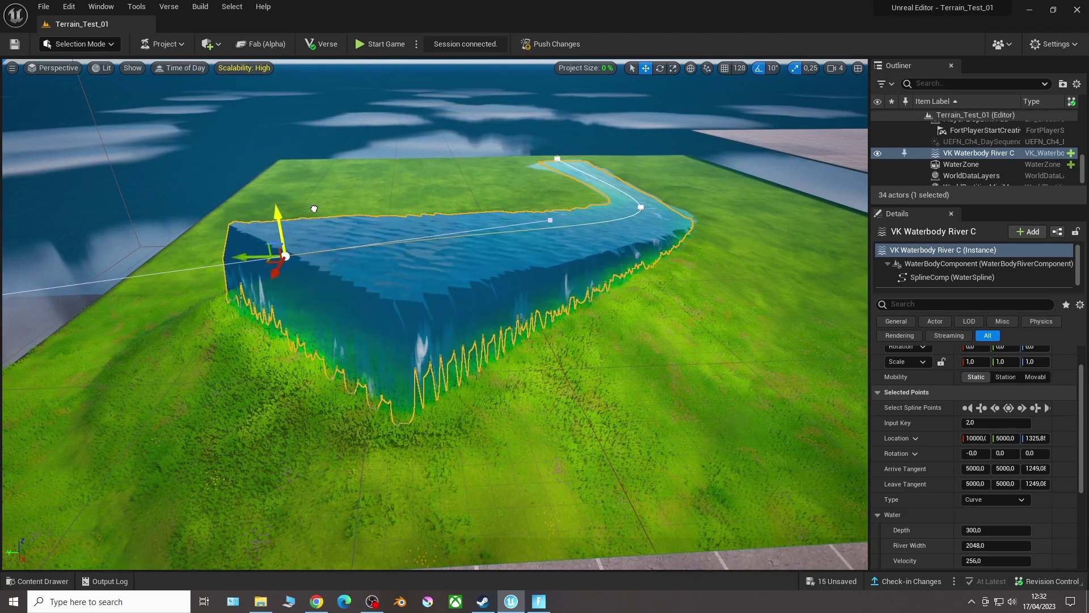
{"action": "right_click_drag", "start_coordinate": [338, 254], "coordinate": [338, 253]}
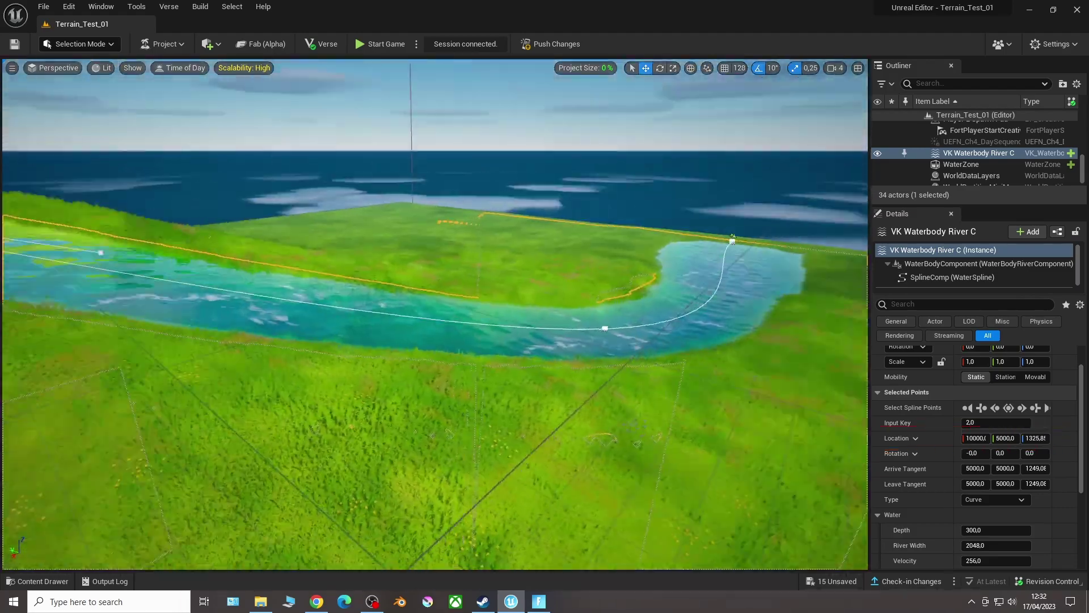
{"action": "right_click_drag", "start_coordinate": [338, 254], "coordinate": [338, 254]}
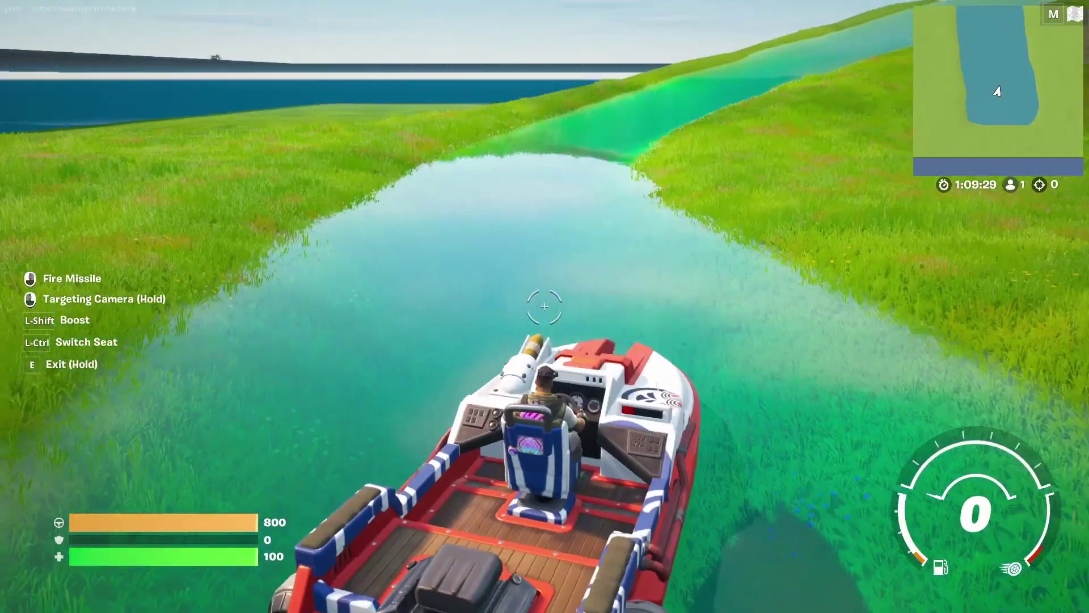
Drive the speedboat along the river, steering left and right across the banks to open water
{"action": "key", "text": "w"}
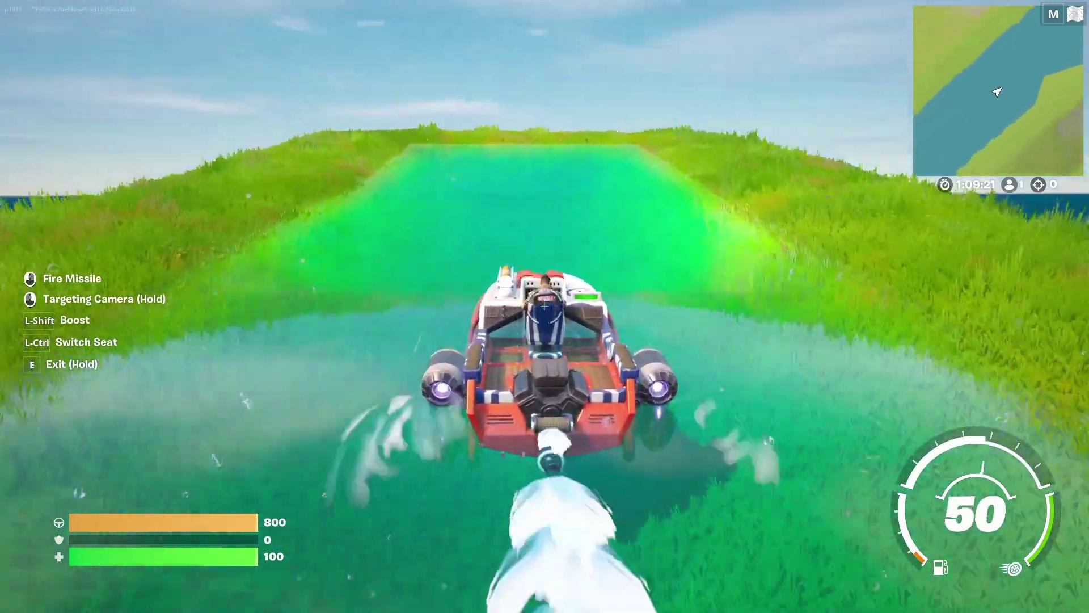
{"action": "key", "text": "a"}
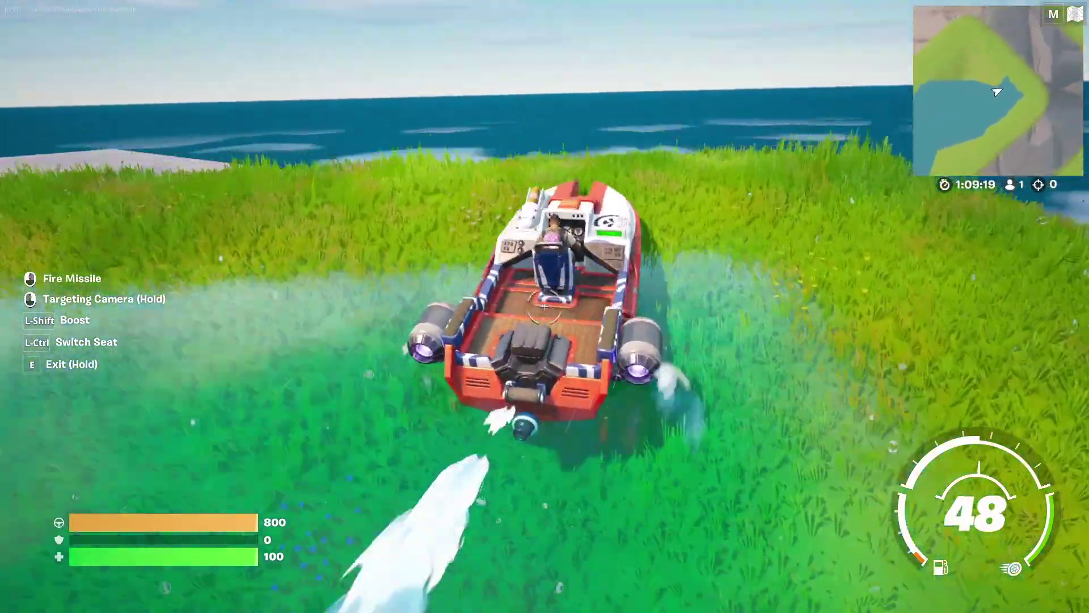
{"action": "key", "text": "d"}
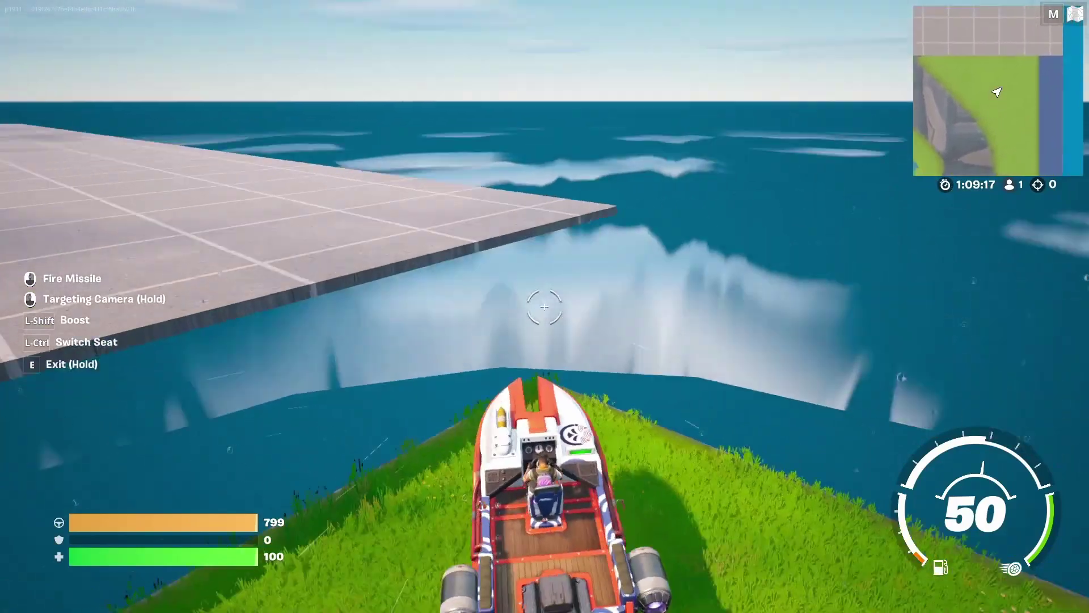
{"action": "key", "text": "a"}
{"action": "key", "text": "d"}
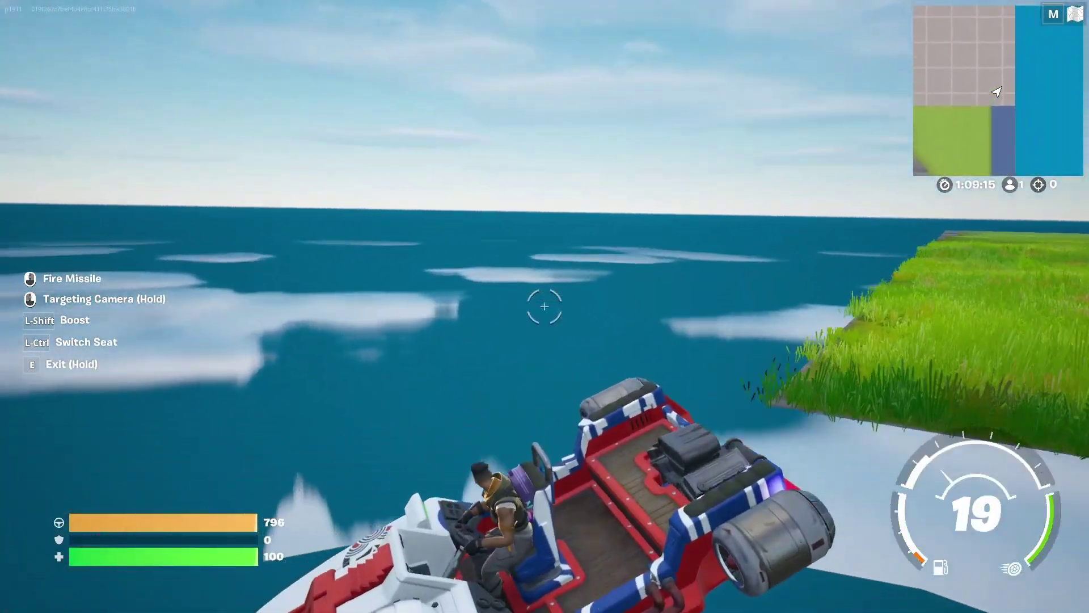